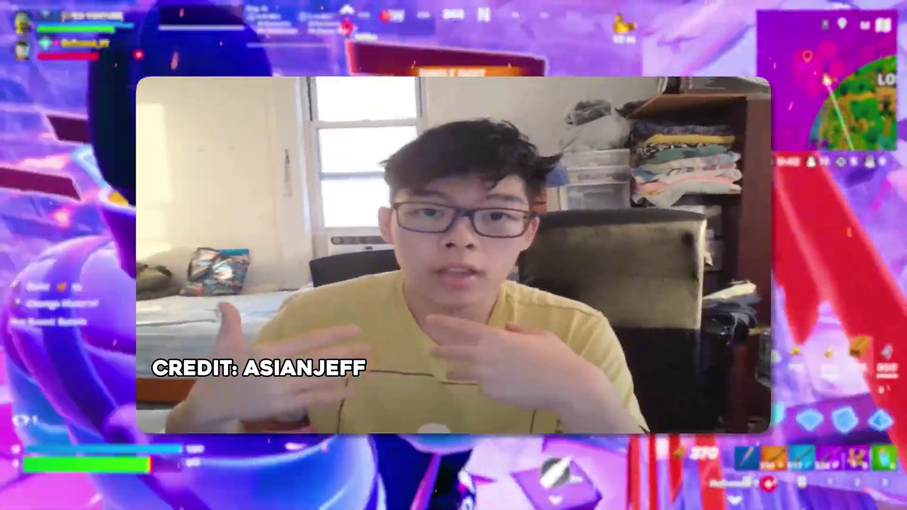
Drag the Steam window into place, showing the Counter-Strike 2 page in the Library.
drag(71, 268, 719, 290)
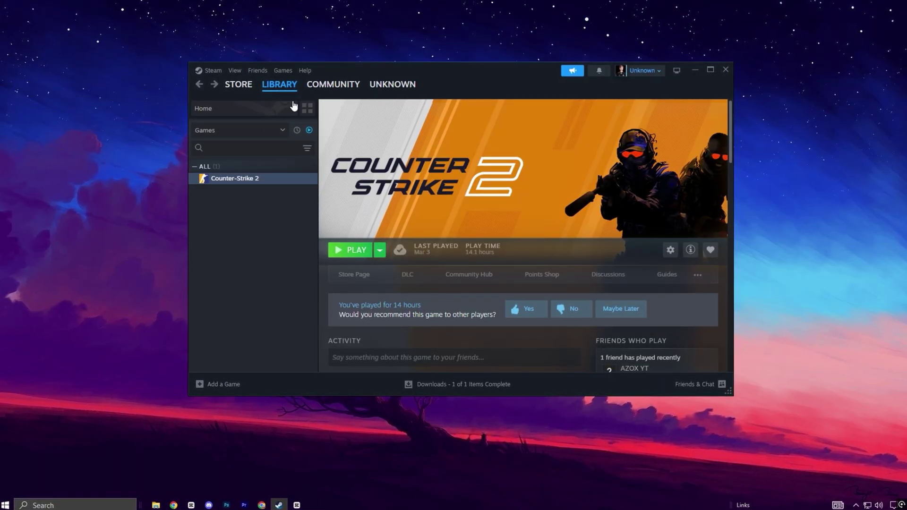
Open Counter-Strike 2's Properties in Steam at the Installed Files section.
mouse_move(276, 88)
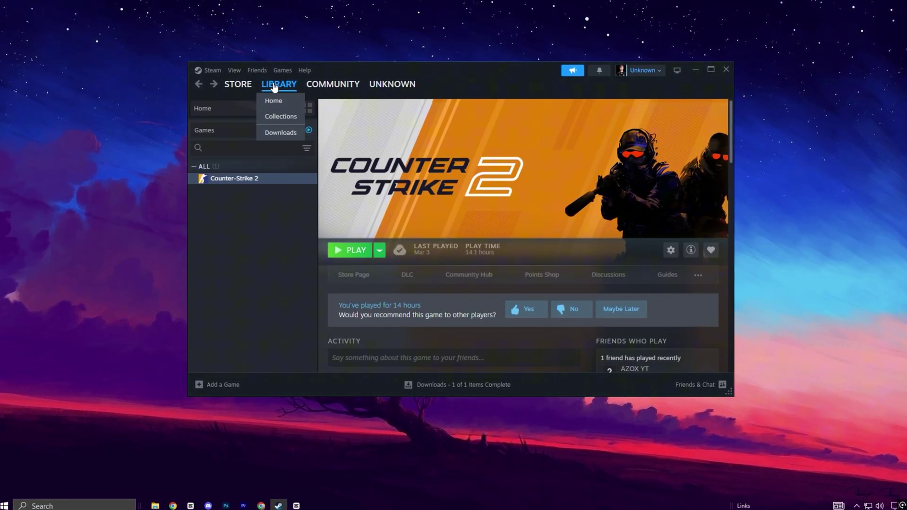
right_click(254, 182)
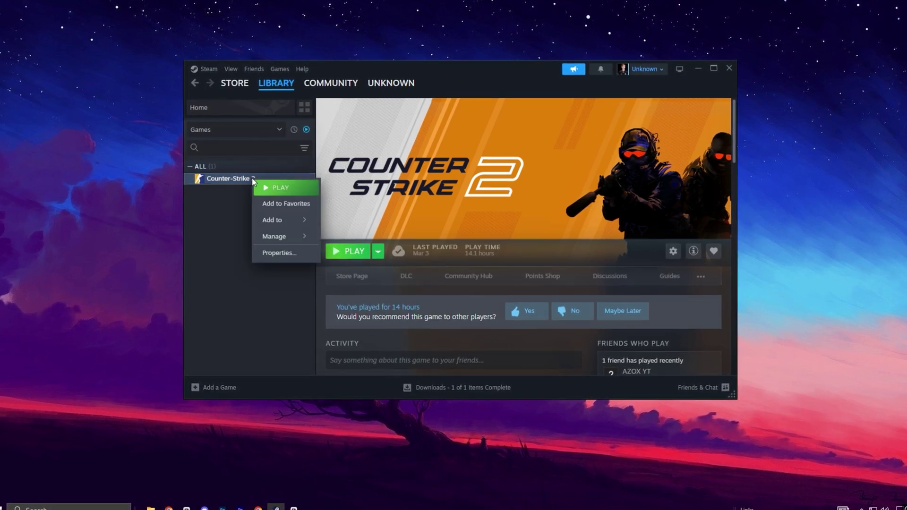
click(273, 255)
click(291, 178)
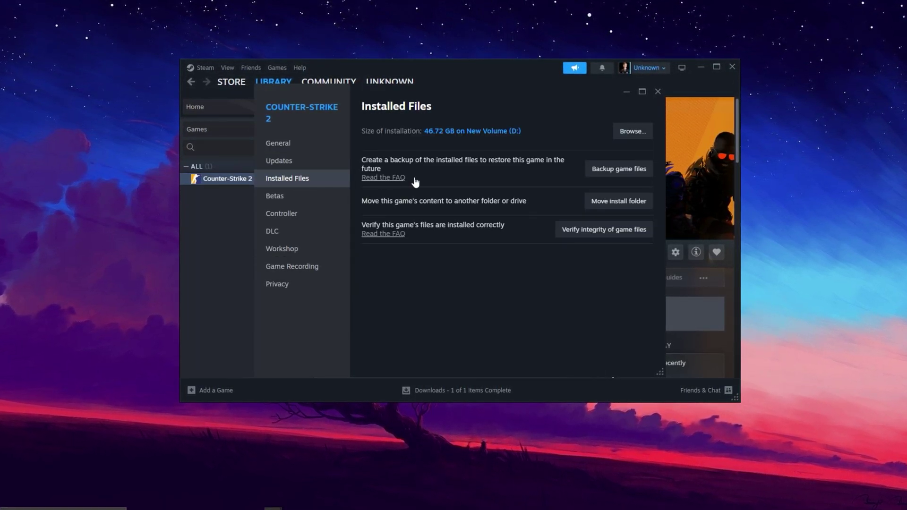
Browse the install folder to game\bin\win64 and open cs2's Properties.
click(632, 135)
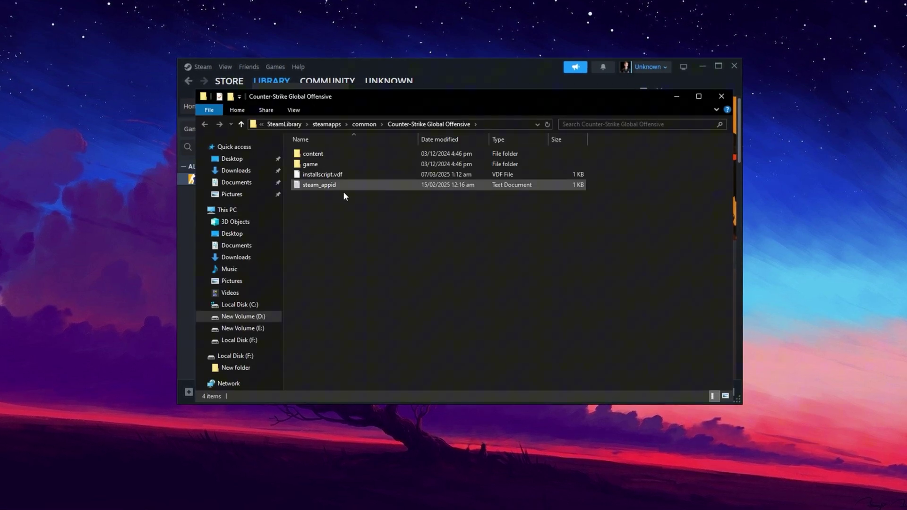
double_click(332, 163)
double_click(334, 153)
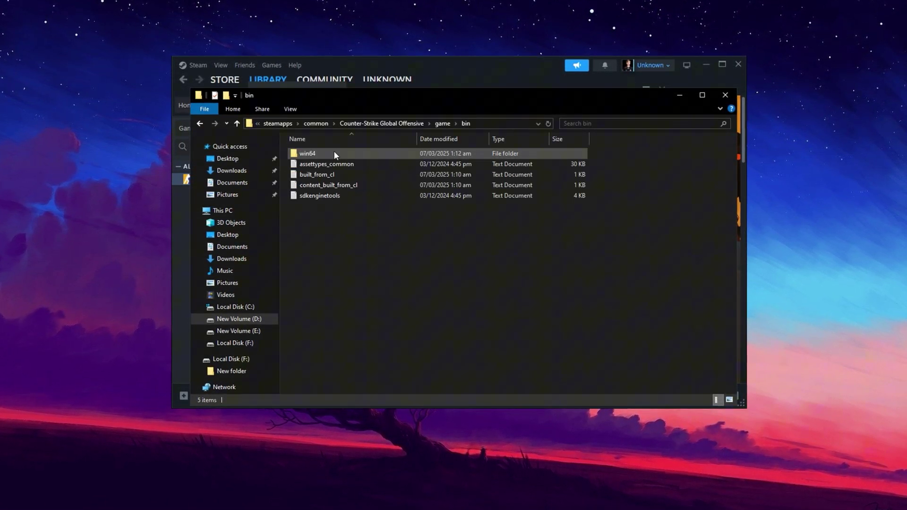
double_click(334, 152)
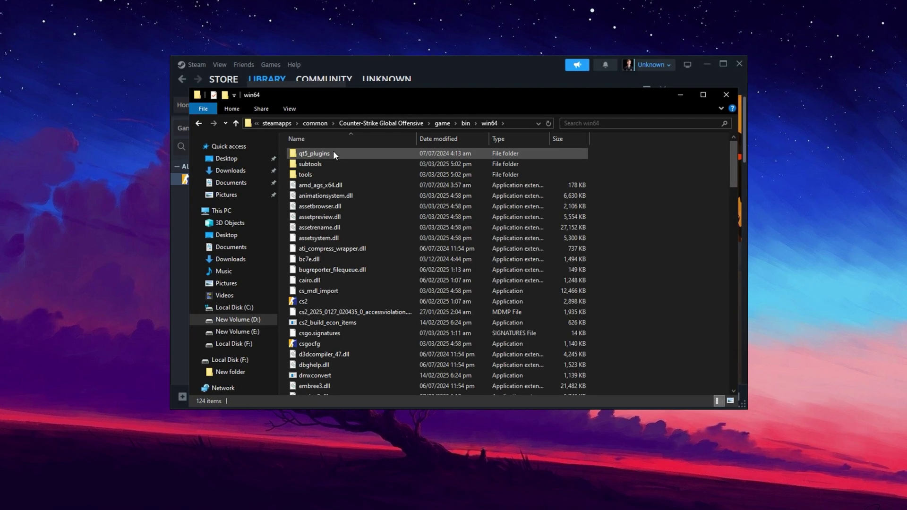
click(334, 302)
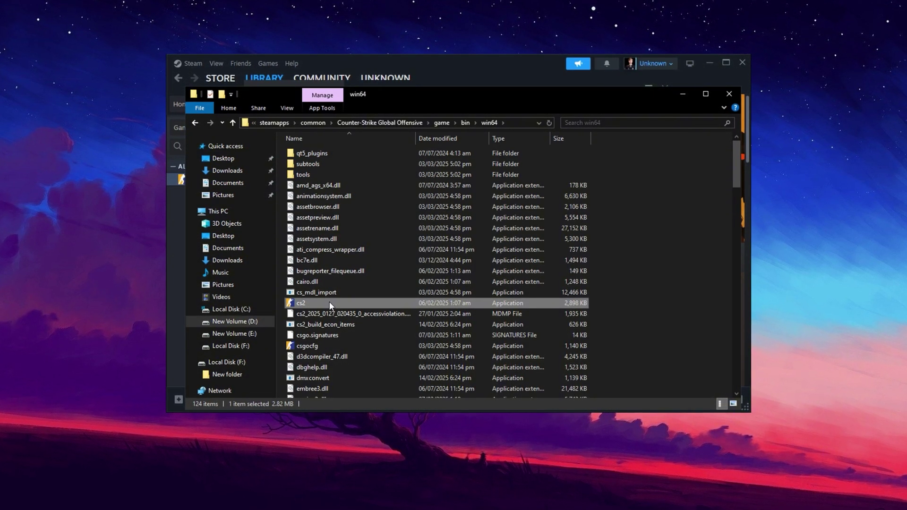
right_click(330, 302)
click(354, 293)
Disable full-screen optimisations and override high DPI scaling for cs2, then apply.
drag(419, 248, 447, 108)
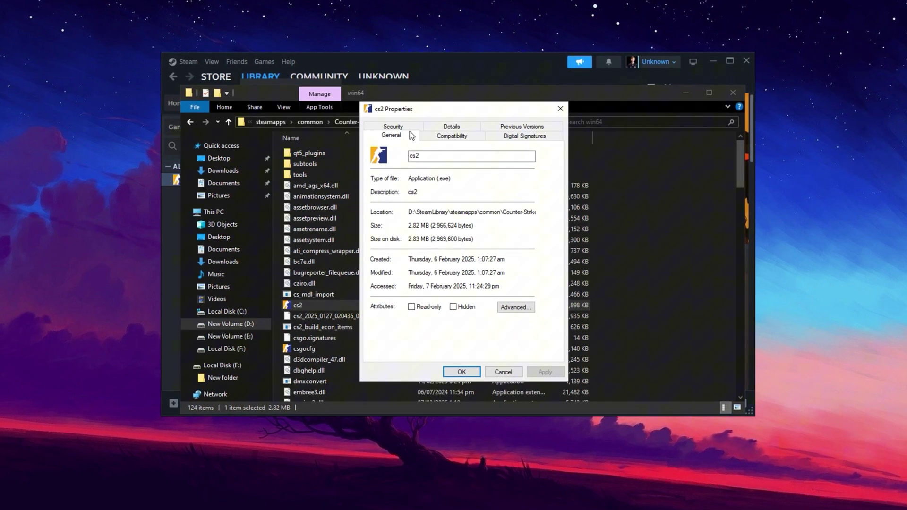
click(446, 138)
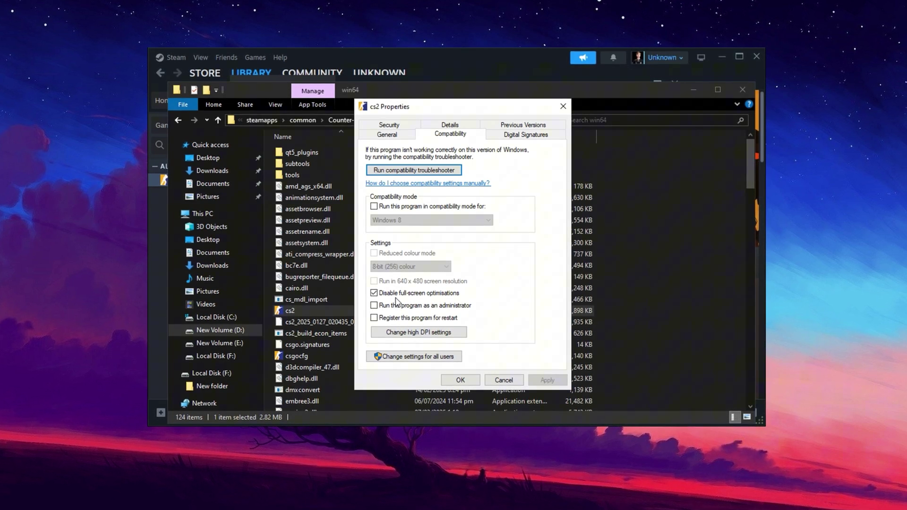
click(414, 333)
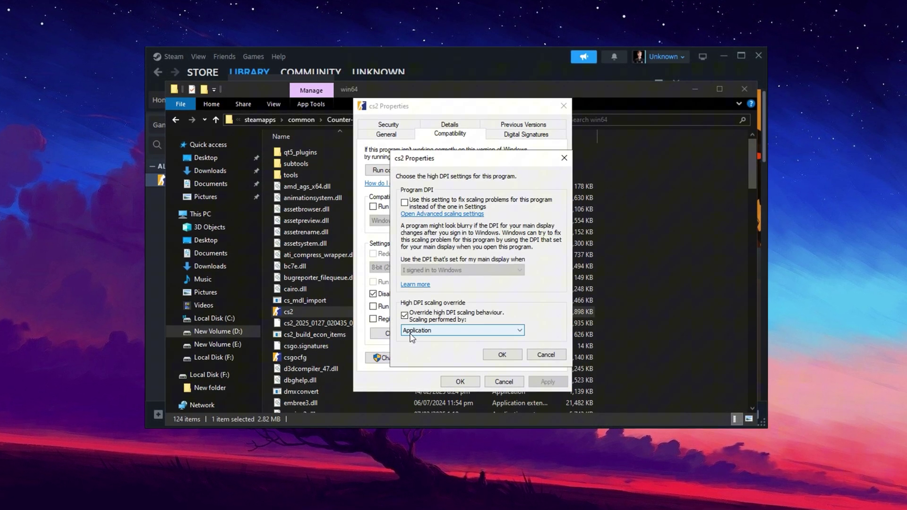
click(405, 315)
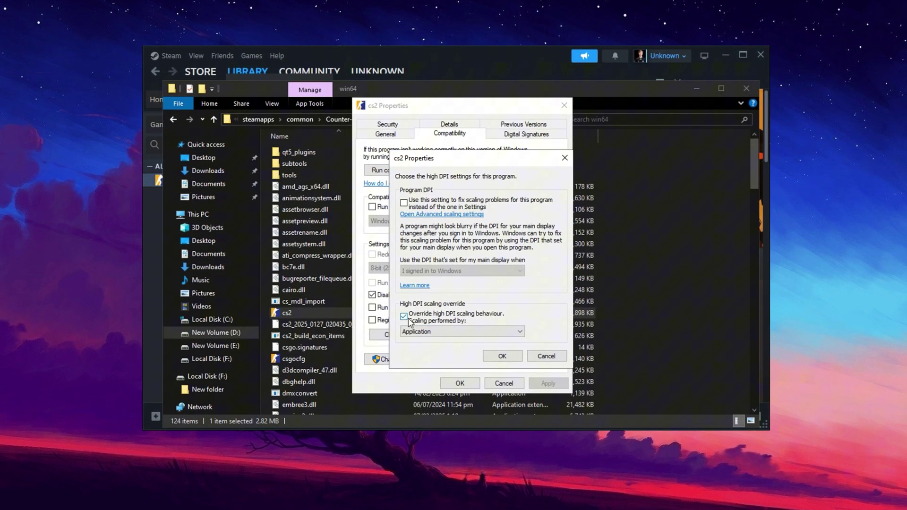
click(502, 356)
click(460, 384)
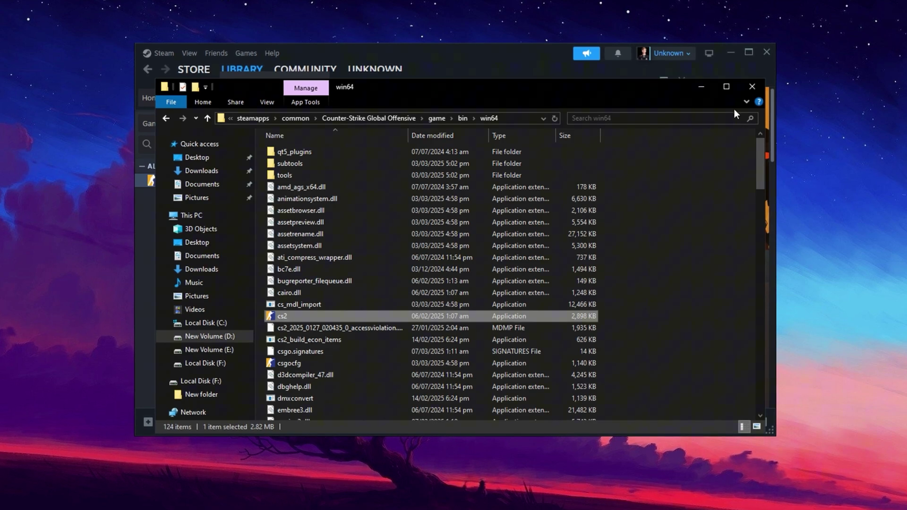
Close the cs2 folder and Properties windows, then open Steam Settings at the Interface page.
click(750, 86)
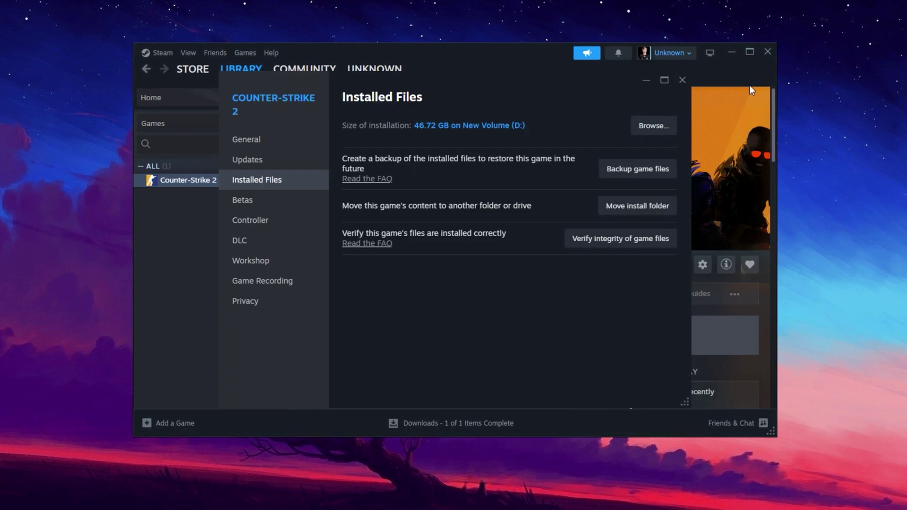
click(682, 80)
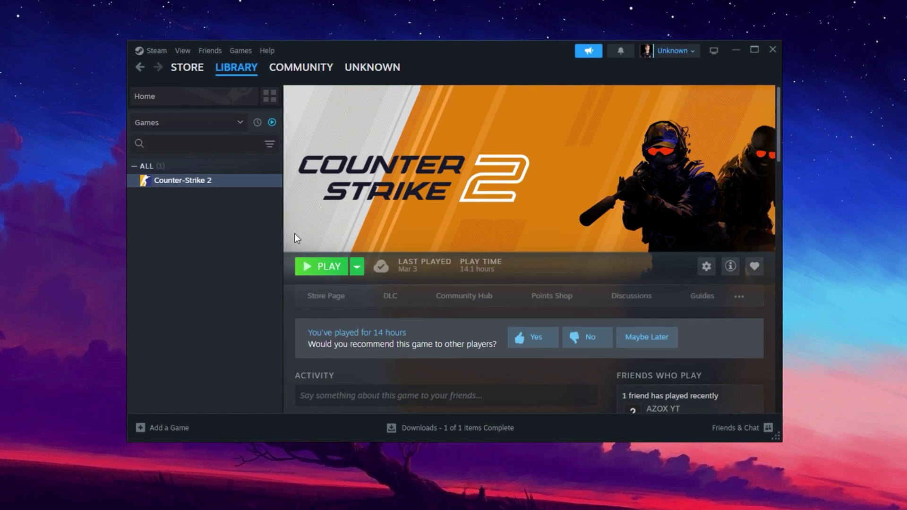
click(149, 51)
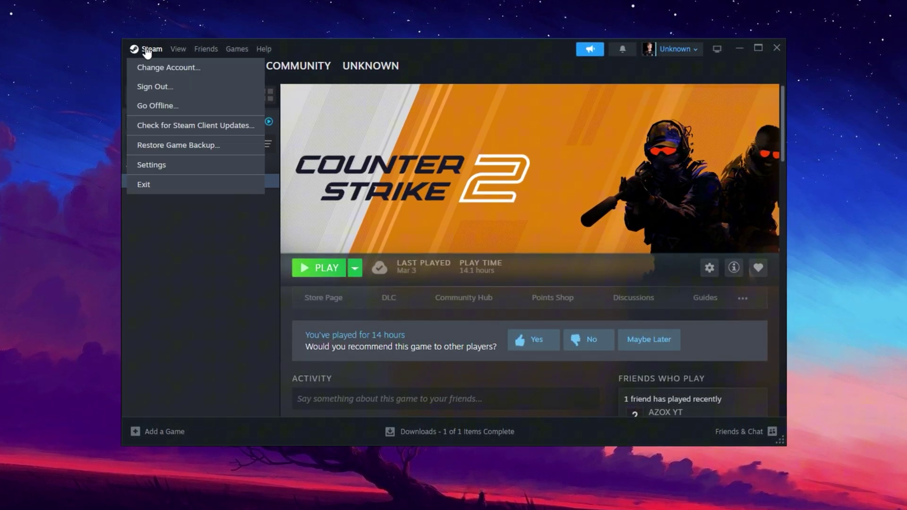
click(152, 165)
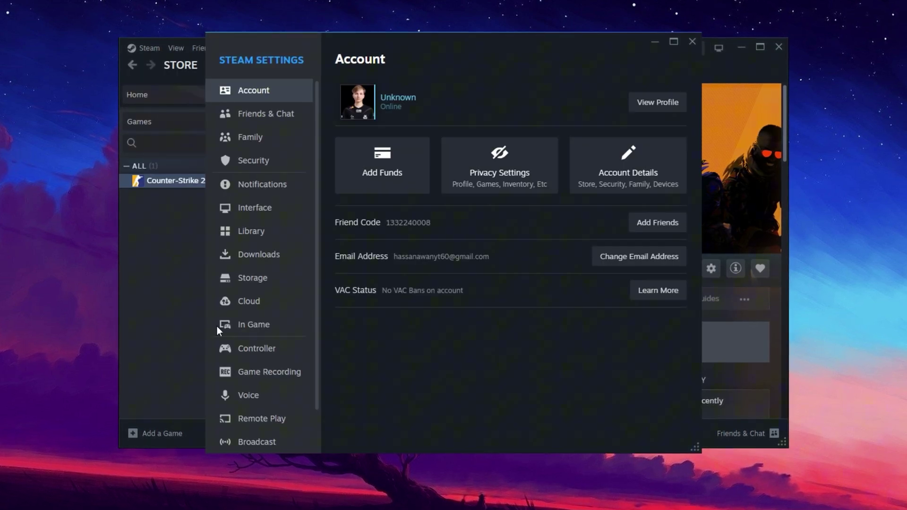
click(233, 113)
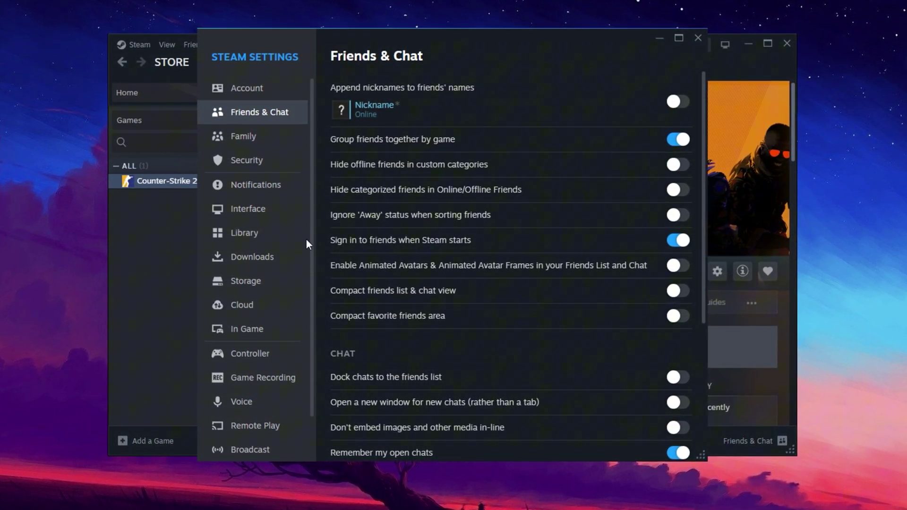
click(251, 209)
scroll(655, 365, down, 1)
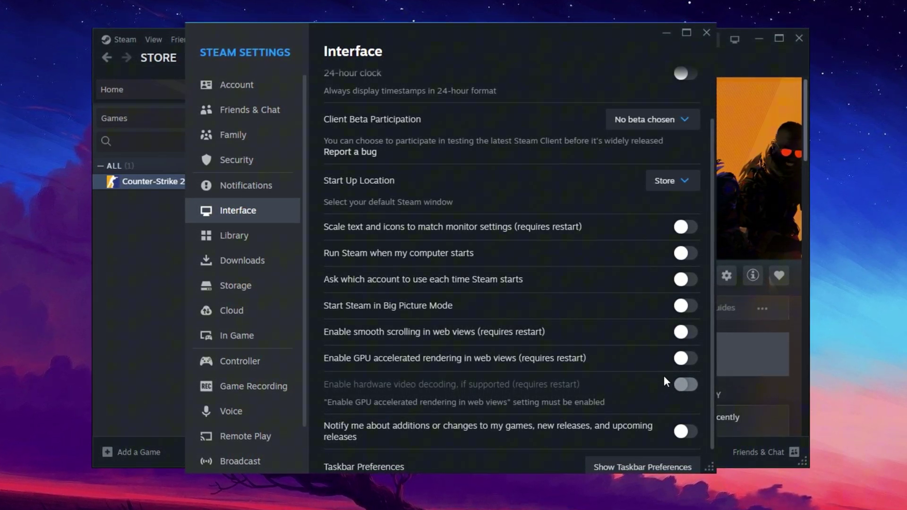
Check Steam's Library settings, with Low Bandwidth and Low Performance modes on.
click(201, 241)
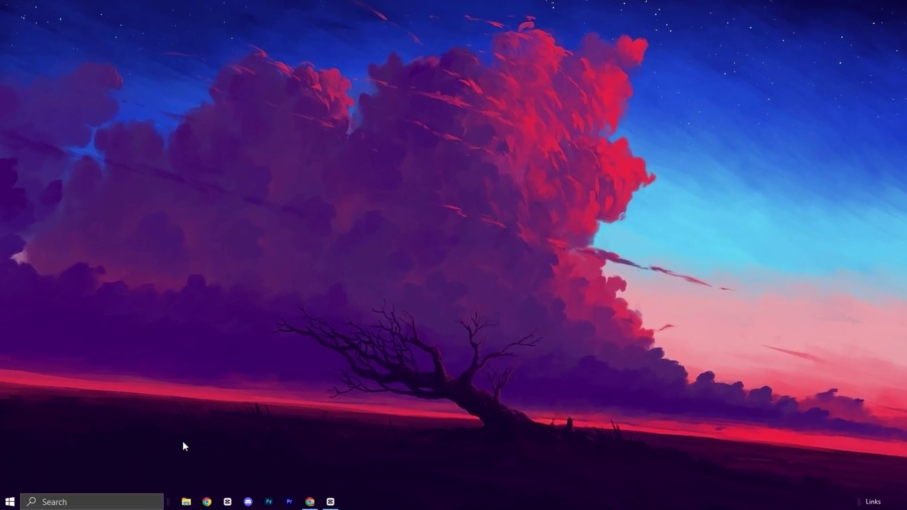
Search 'game' from the taskbar and open the Game Mode settings.
click(107, 502)
text(ga)
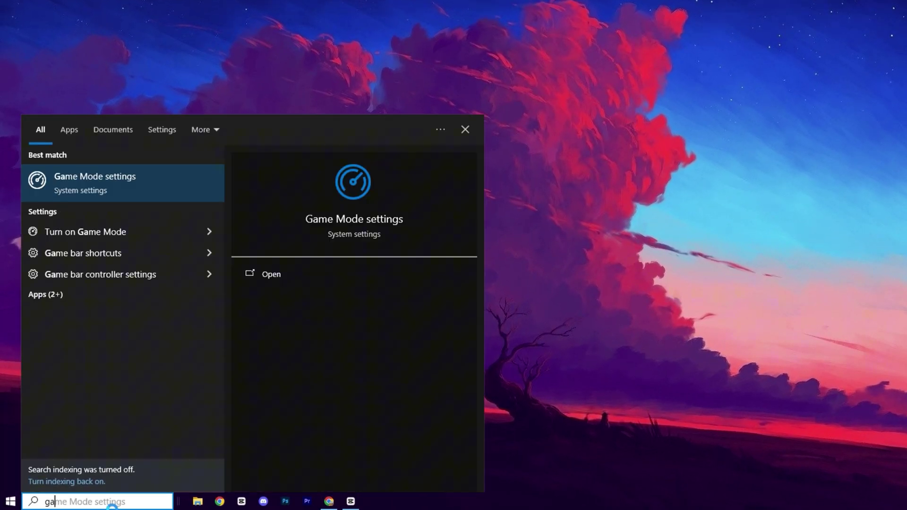
text(me)
click(160, 188)
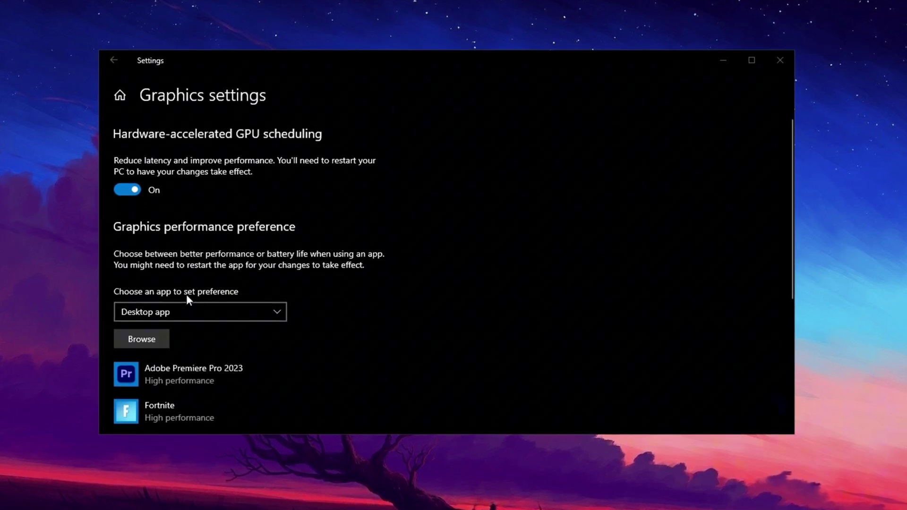
Browse for a program on D: into SteamLibrary\steamapps\common\Counter-Strike Global Offensive.
scroll(186, 297, down, 3)
scroll(186, 296, up, 2)
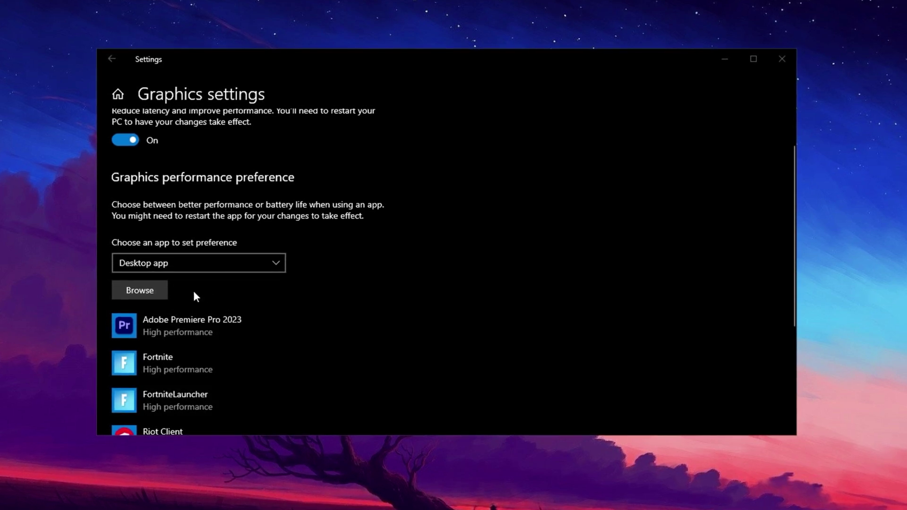
click(154, 290)
click(165, 285)
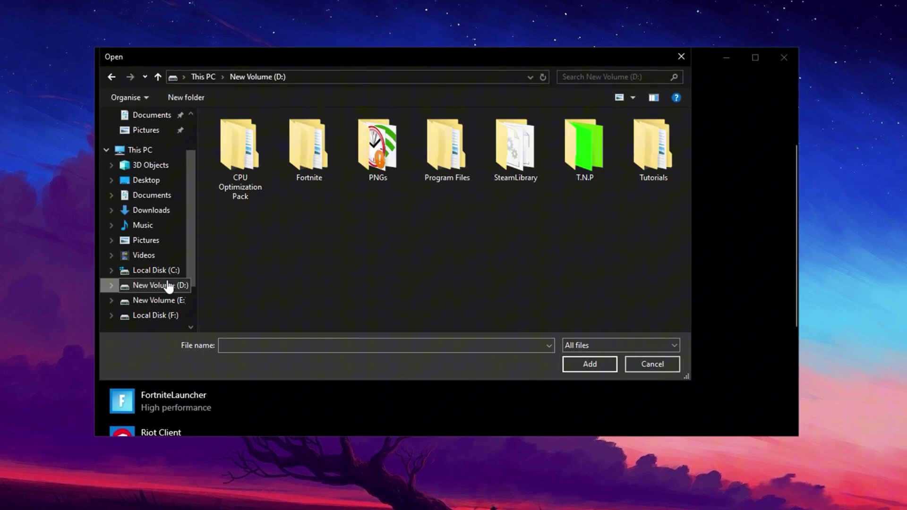
double_click(497, 137)
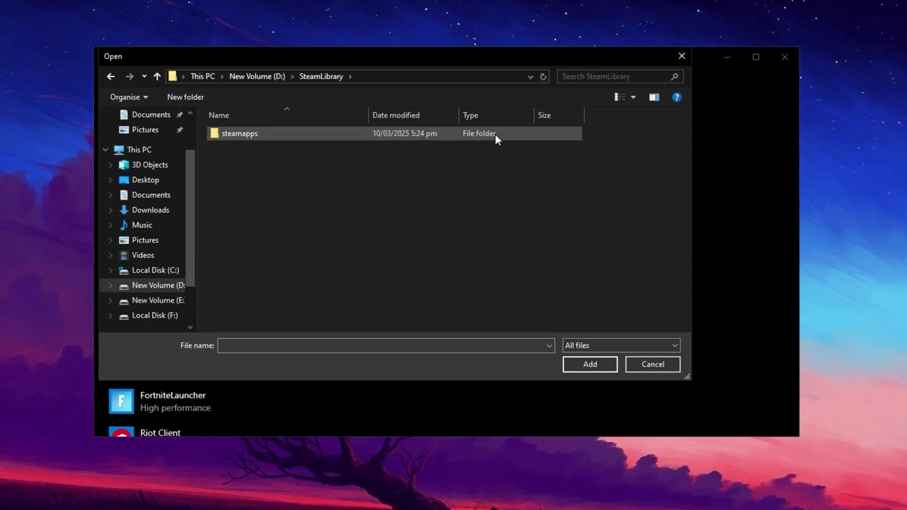
double_click(256, 132)
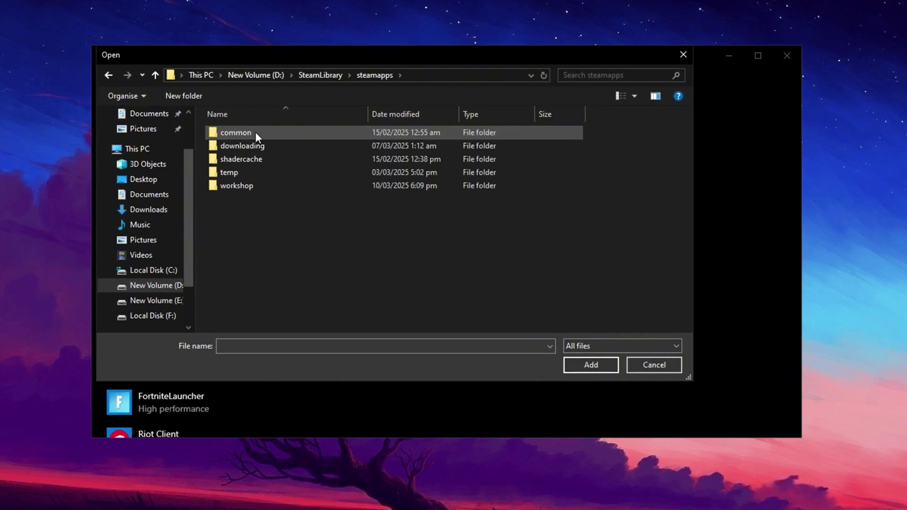
double_click(255, 131)
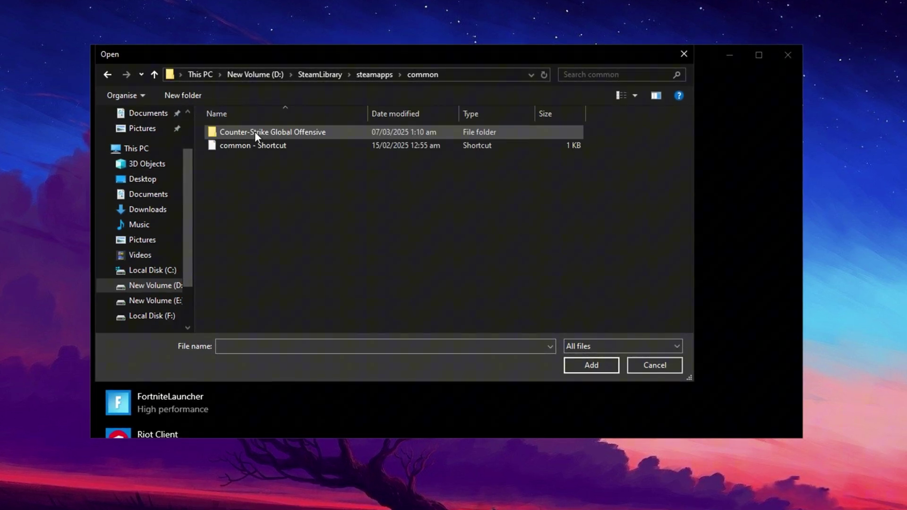
double_click(254, 132)
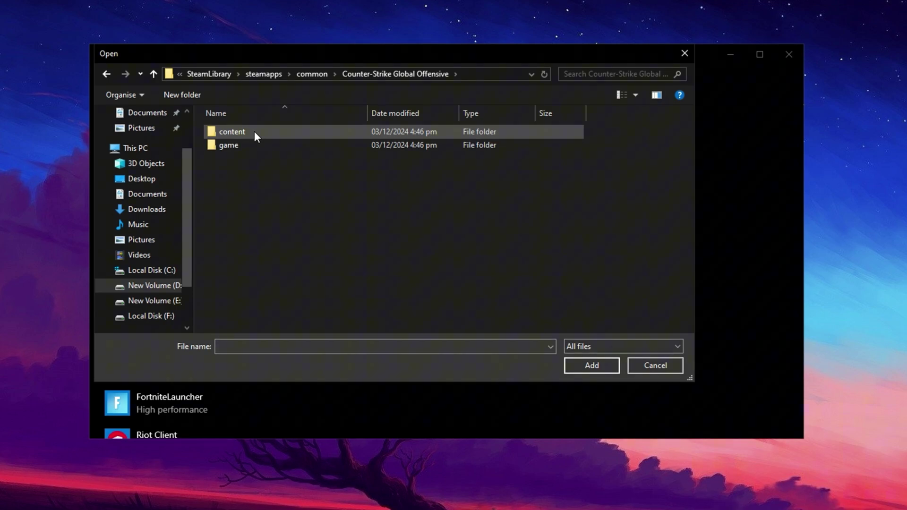
Pick cs2 from game\bin\win64 and add it to the graphics preference list.
click(250, 143)
double_click(251, 141)
double_click(250, 130)
double_click(250, 130)
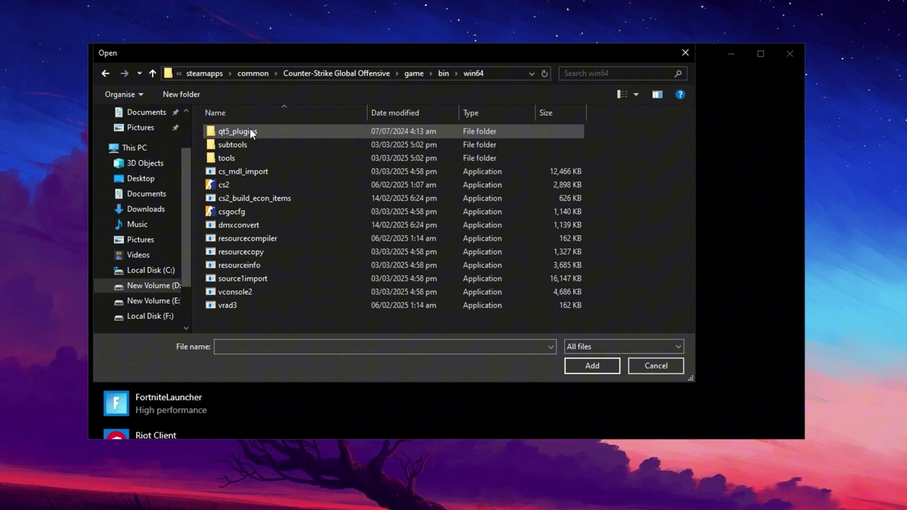
click(254, 187)
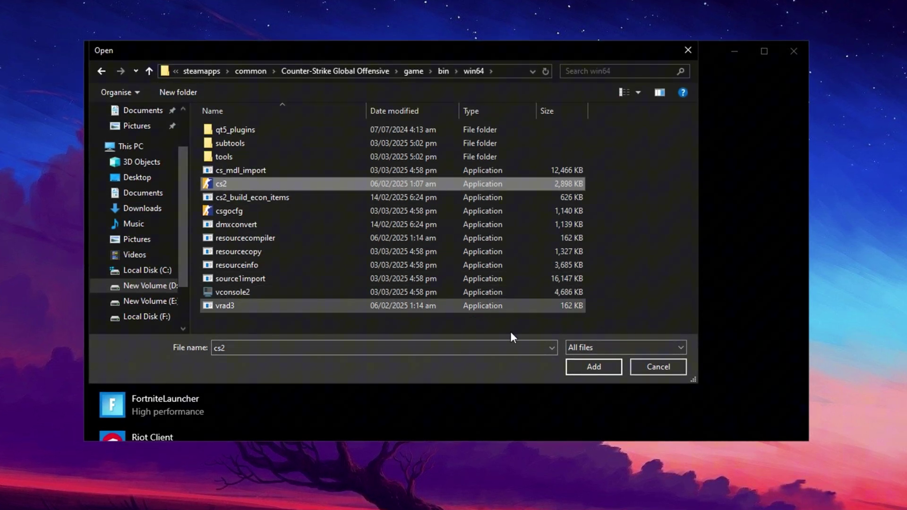
click(606, 374)
scroll(403, 370, down, 4)
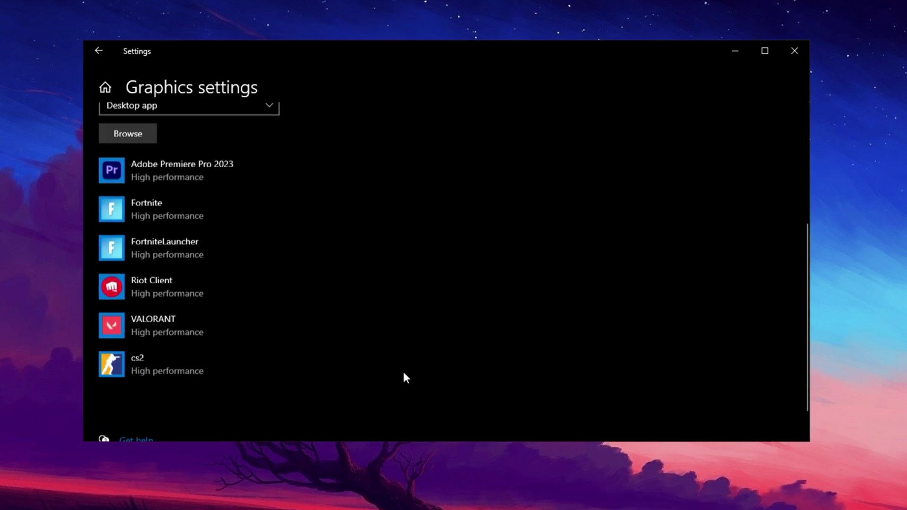
Set cs2's graphics preference to High performance and save it.
click(255, 354)
click(298, 404)
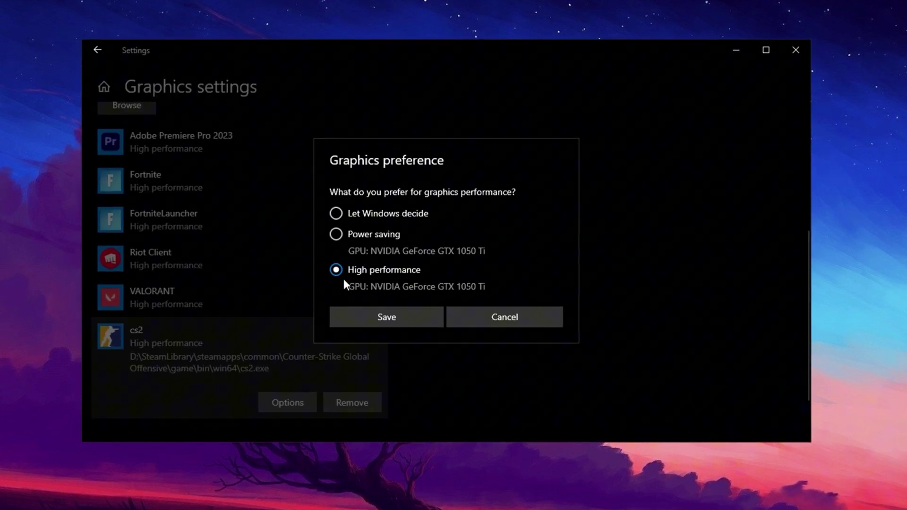
click(371, 318)
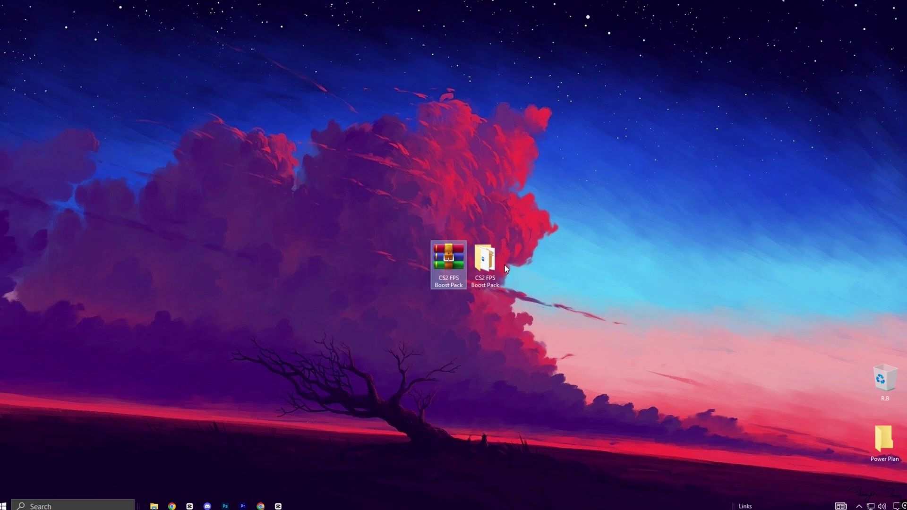
Look over the six .reg files in Best Registry Optimizations, then return to CS2 FPS Boost Pack.
click(483, 267)
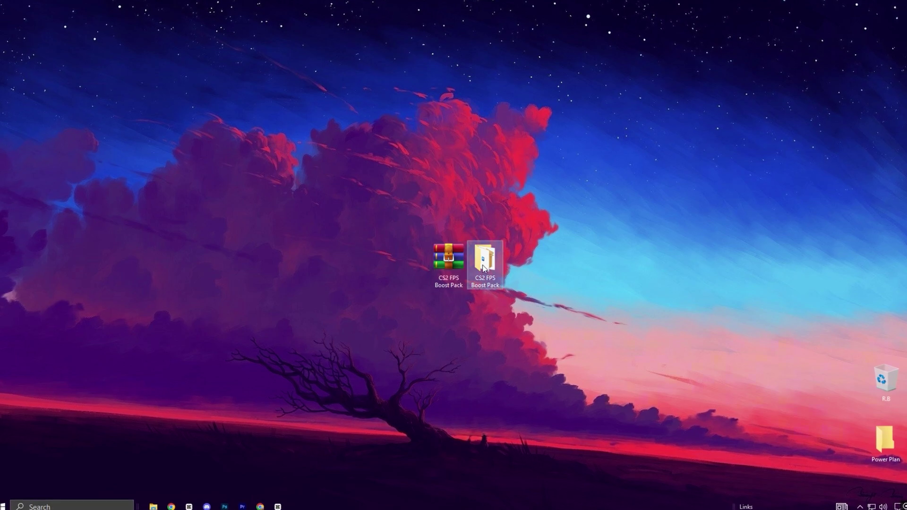
double_click(482, 267)
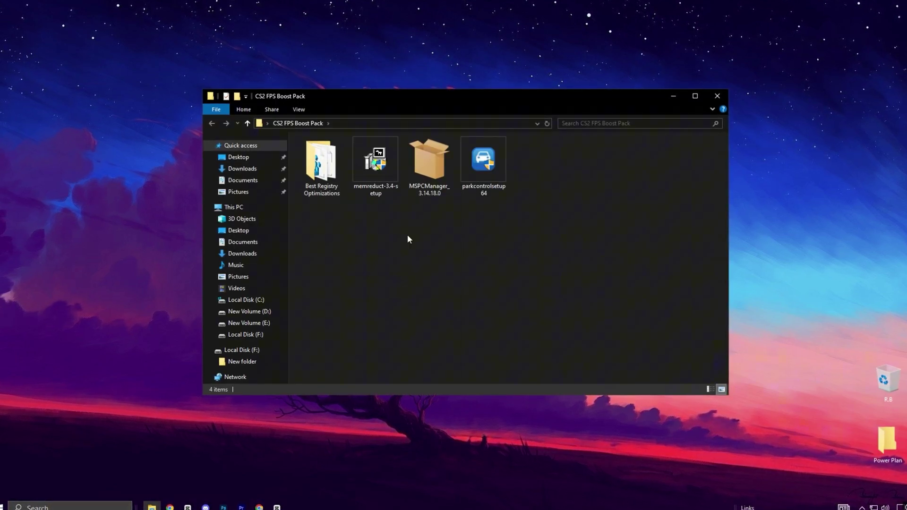
double_click(321, 163)
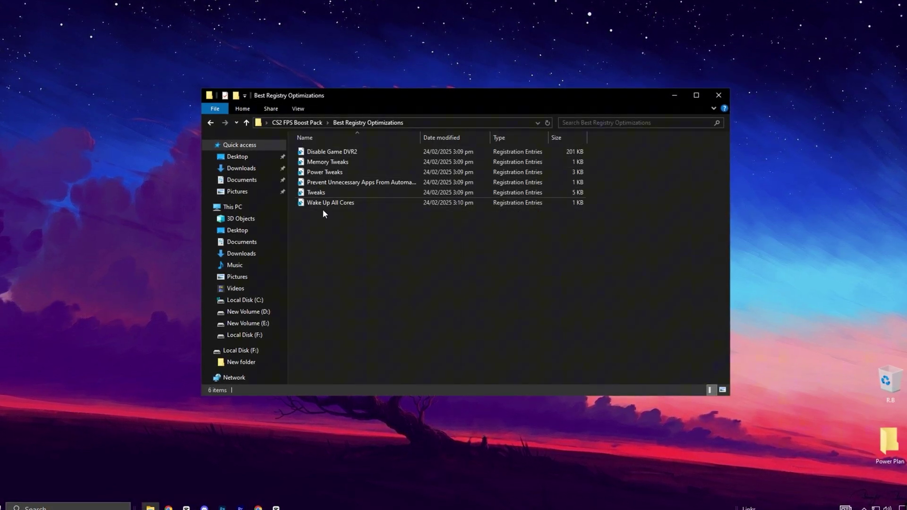
drag(336, 219, 360, 142)
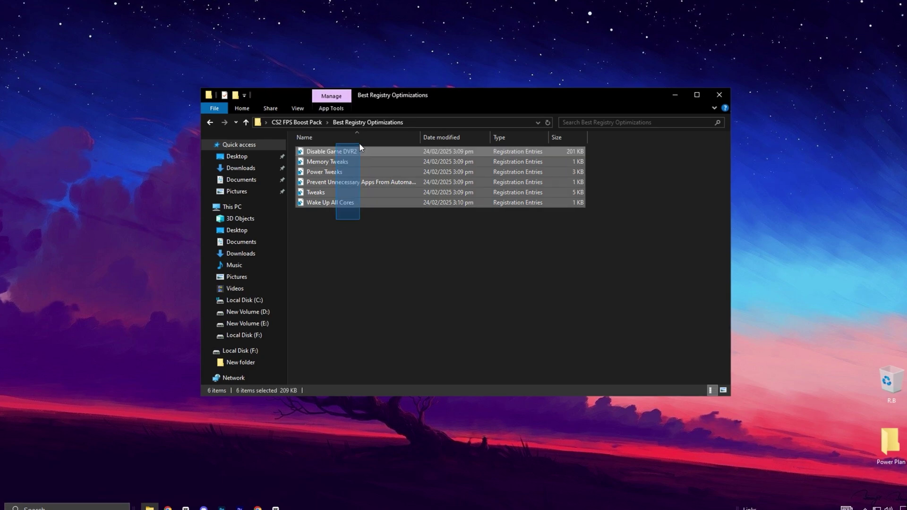
click(340, 219)
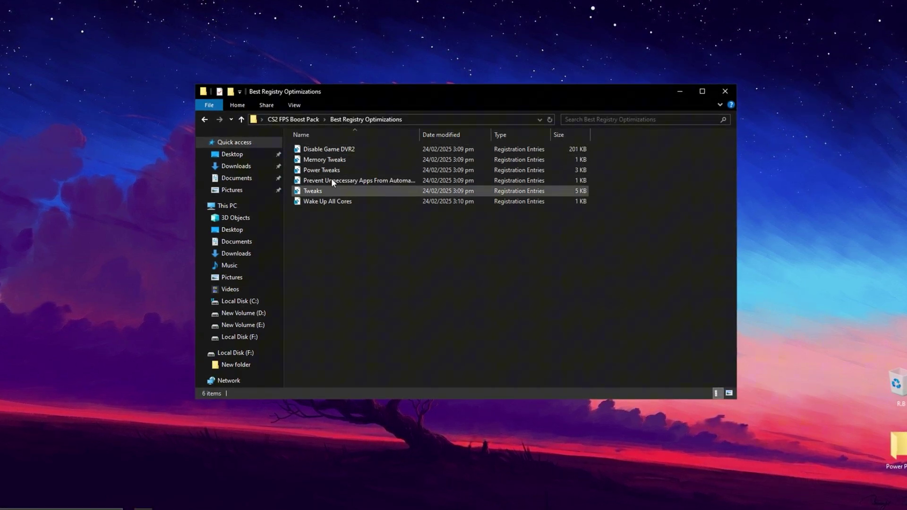
click(297, 121)
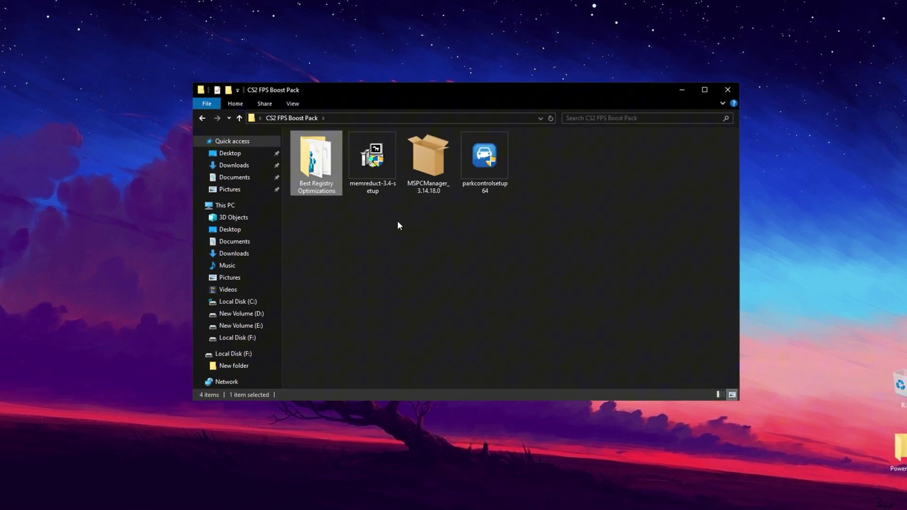
click(428, 173)
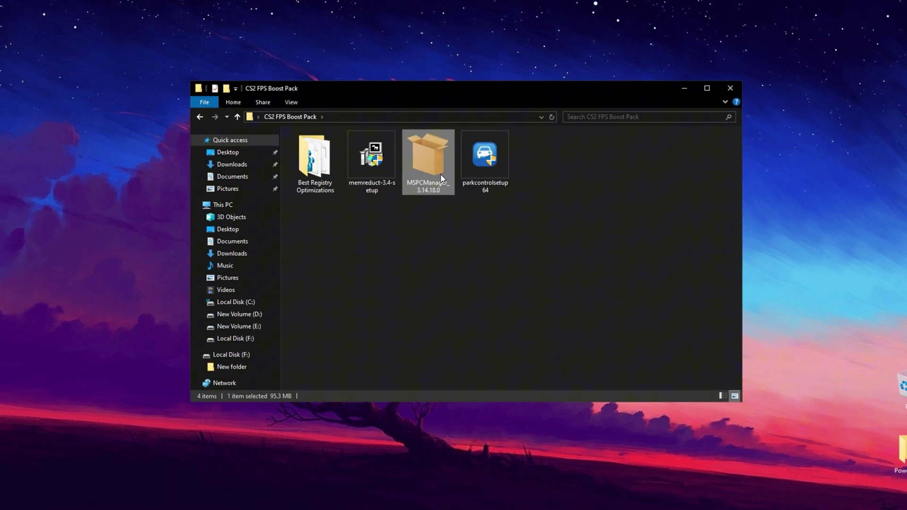
Run Microsoft PC Manager's Boost, view the Protection and Storage pages, then close it.
double_click(437, 178)
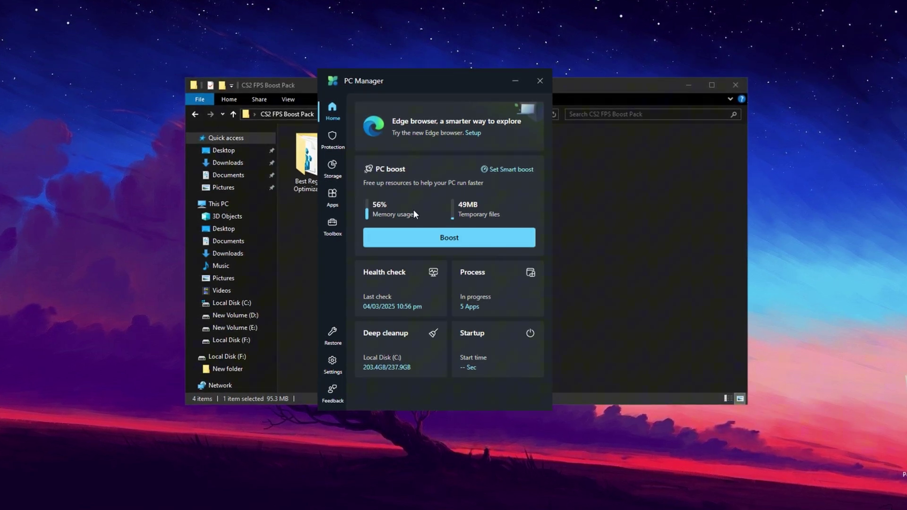
click(441, 242)
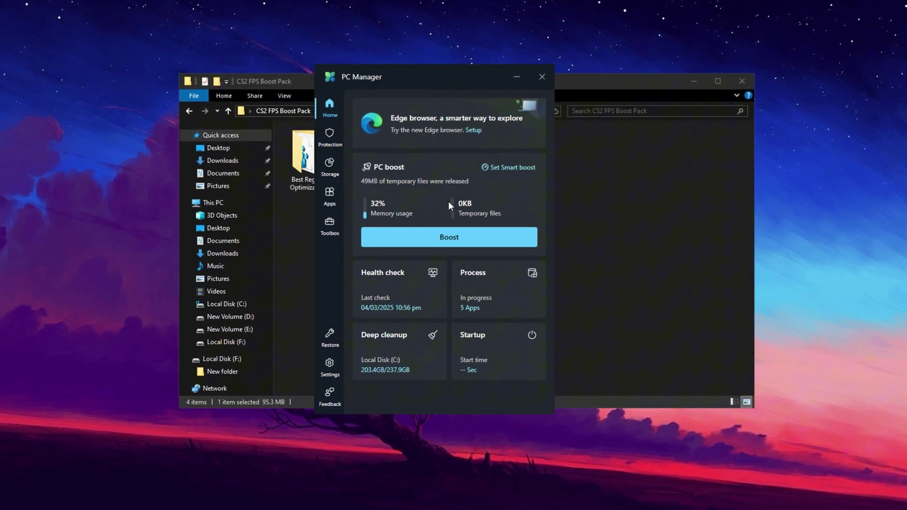
click(329, 136)
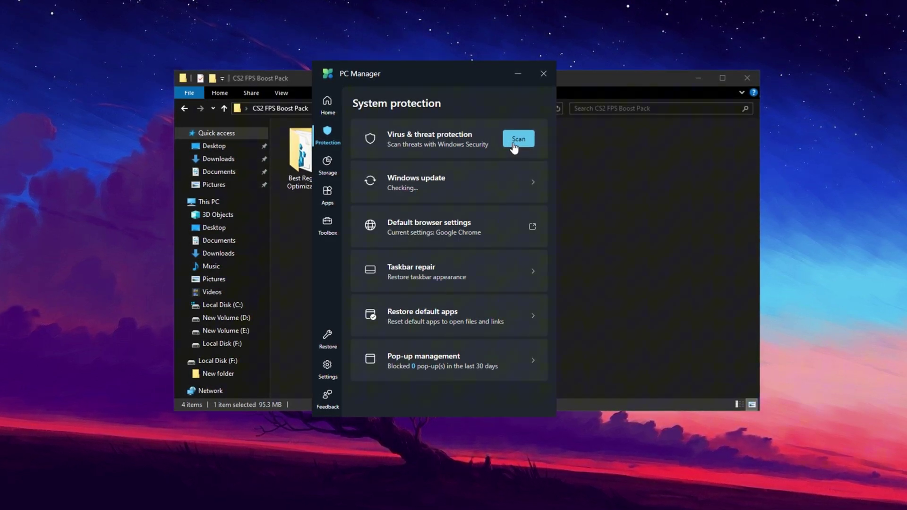
click(327, 164)
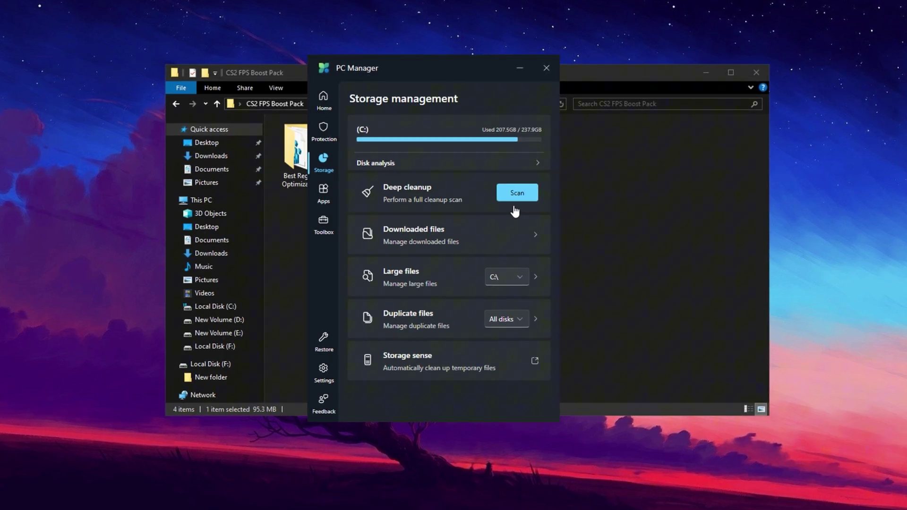
click(551, 73)
Launch the Mem Reduct installer from the CS2 FPS Boost Pack folder.
click(392, 219)
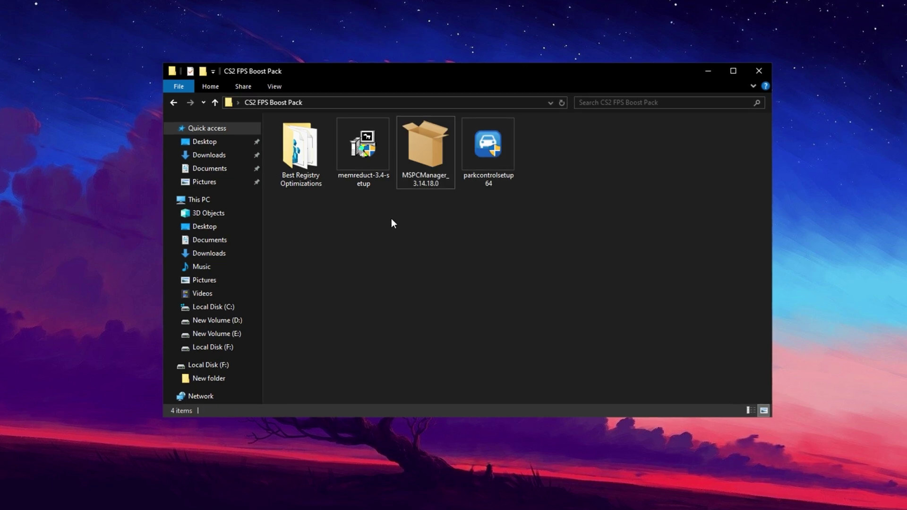
click(367, 165)
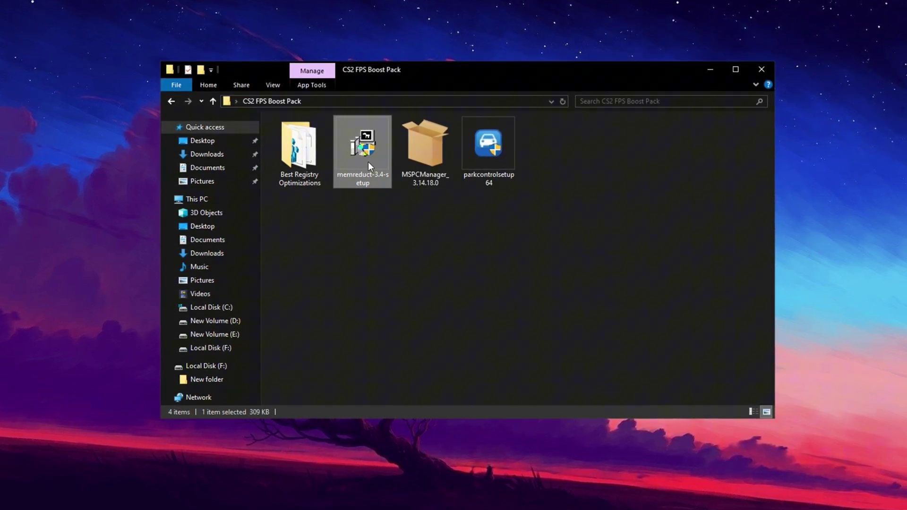
double_click(367, 162)
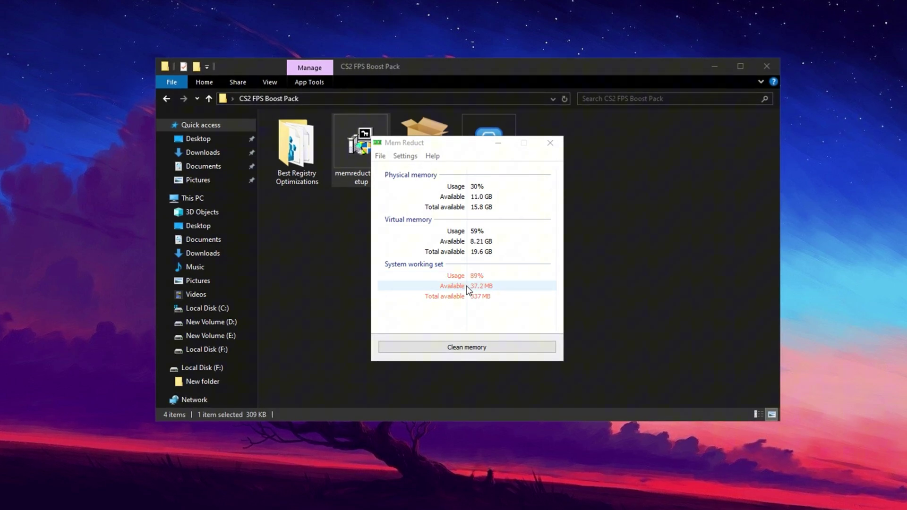
Clean memory twice, confirming each prompt, so physical usage drops to 12%, then close Mem Reduct.
click(466, 350)
click(505, 268)
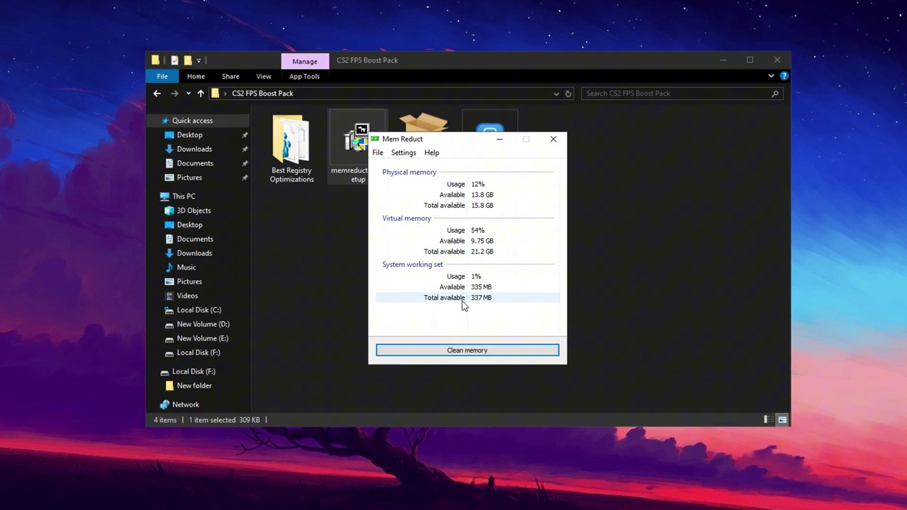
click(471, 351)
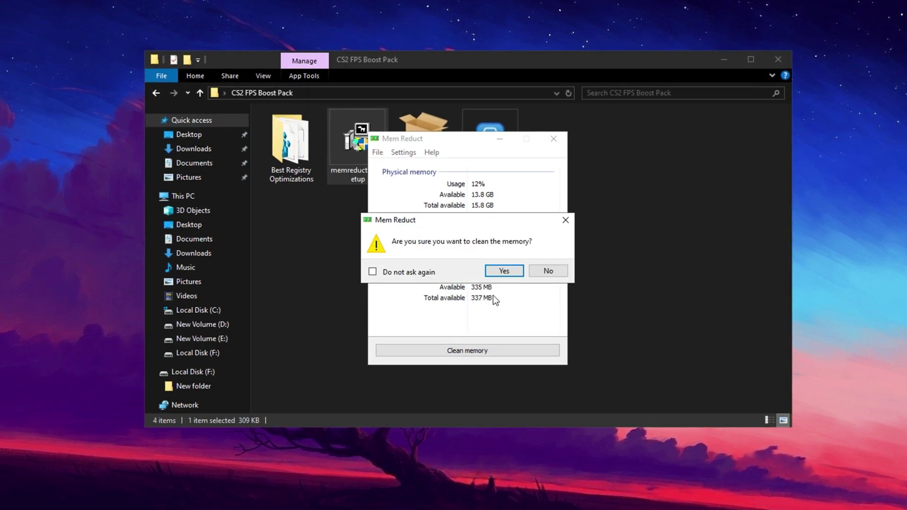
click(504, 270)
click(554, 138)
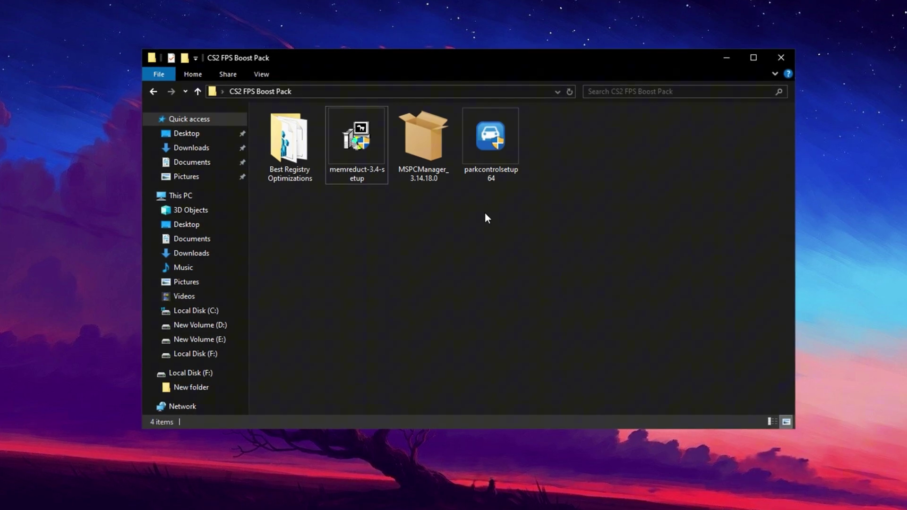
Launch ParkControl and keep Bitsum Highest Performance selected as the power profile.
click(491, 137)
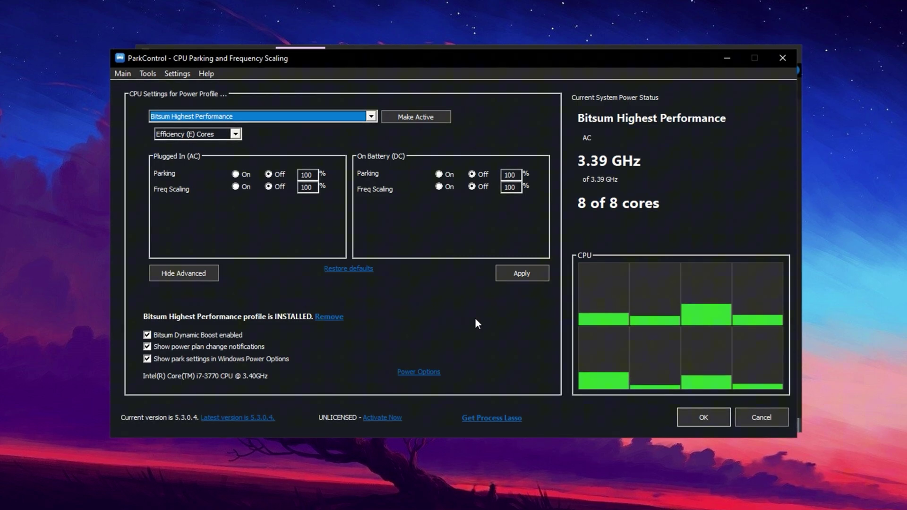
click(360, 117)
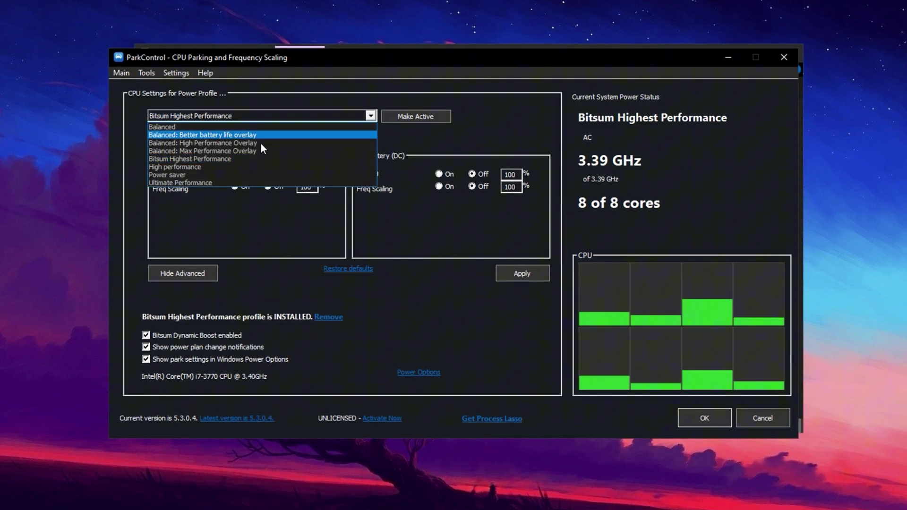
click(223, 157)
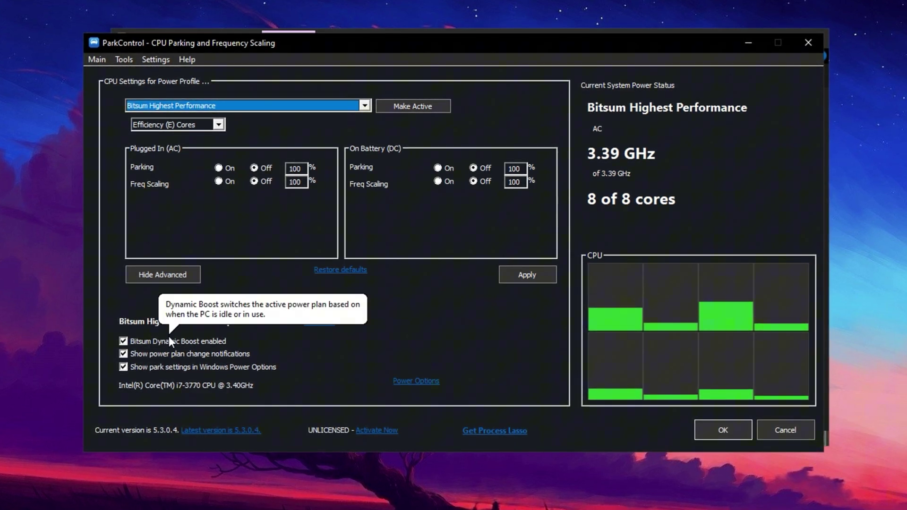
click(410, 382)
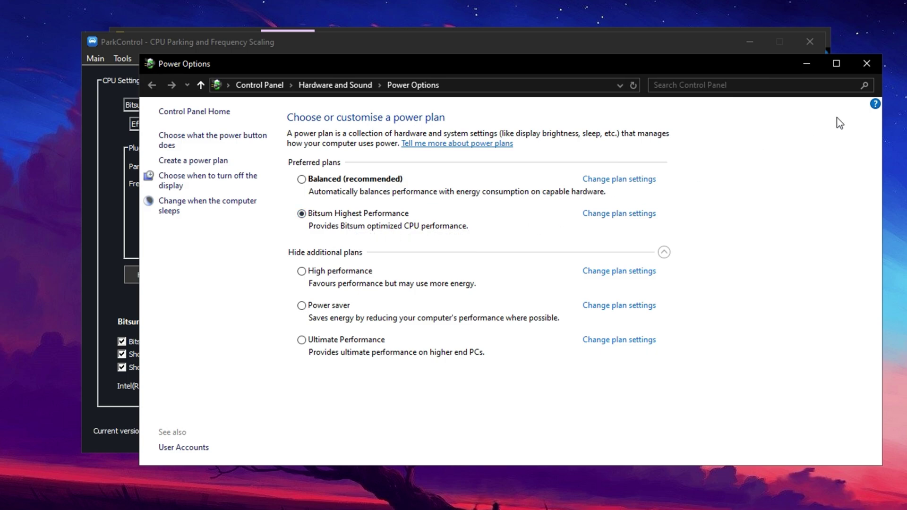
click(867, 63)
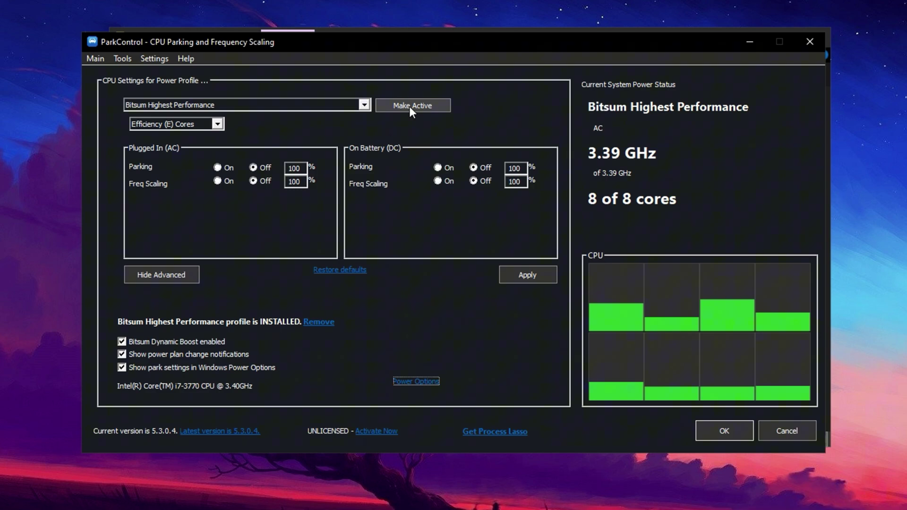
Make Bitsum Highest Performance the active profile and apply it.
click(524, 275)
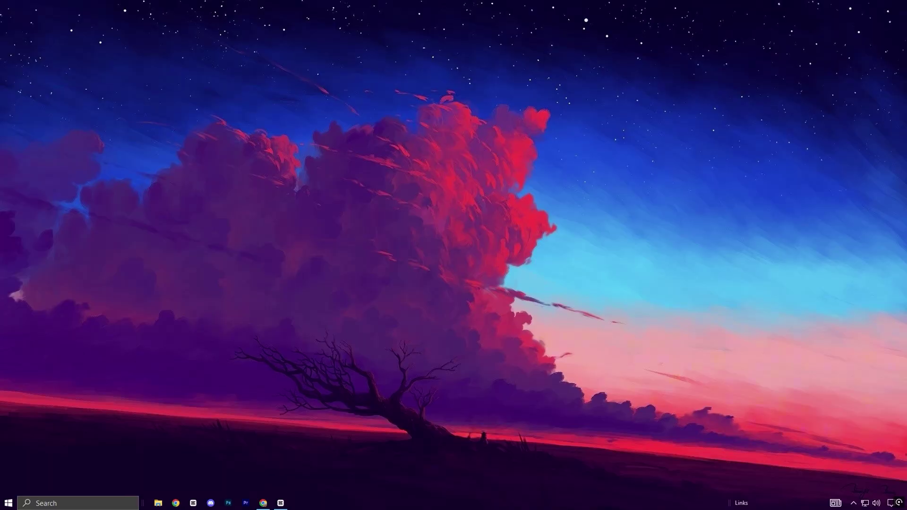
Open Task Manager from the taskbar and show its Services list.
right_click(559, 504)
click(577, 466)
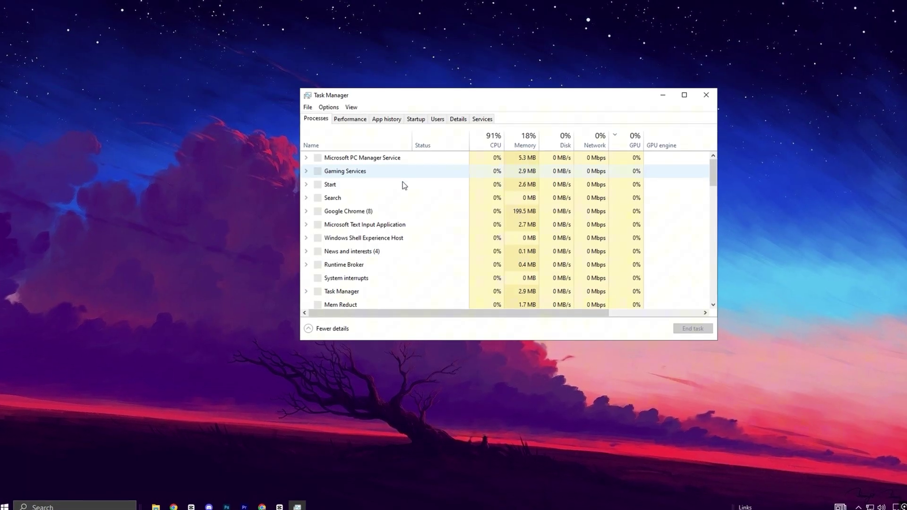
drag(475, 97, 399, 89)
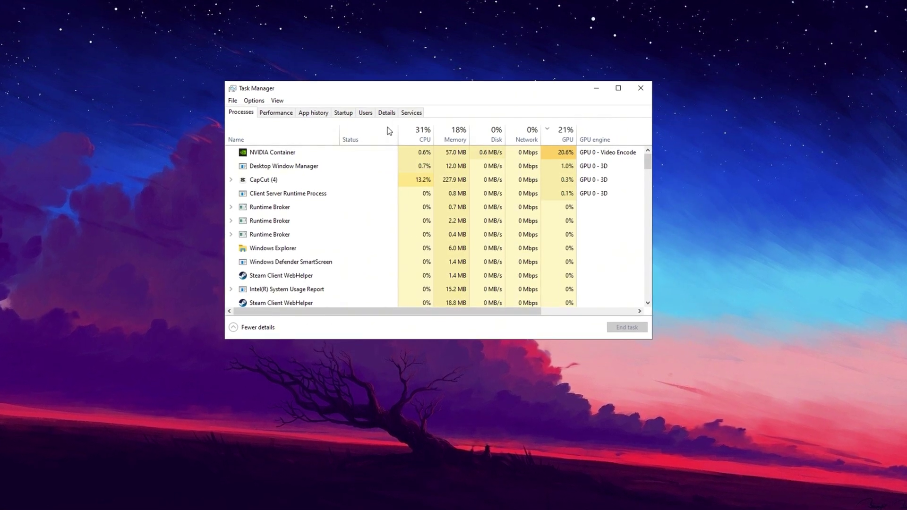
click(413, 115)
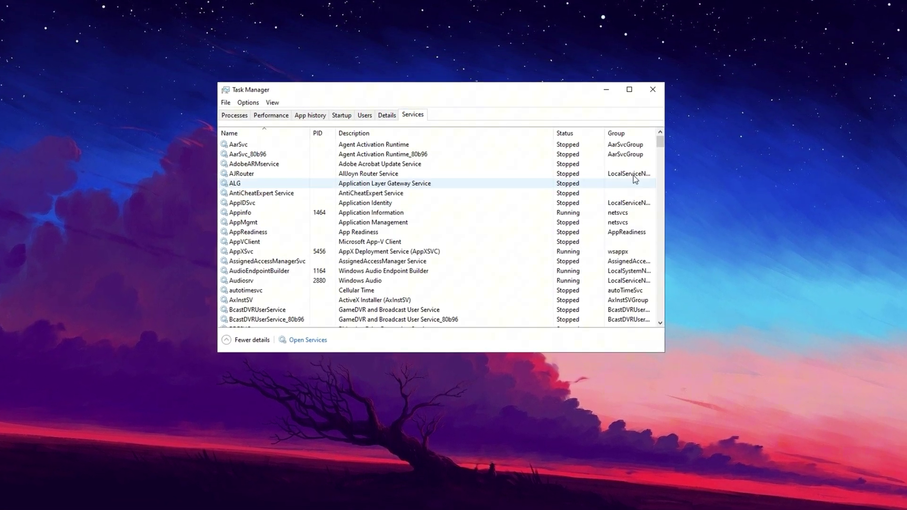
Check the XblGameSave, XboxGipSvc and XboxNetApiSvc services and stop XboxNetApiSvc.
drag(660, 142, 660, 318)
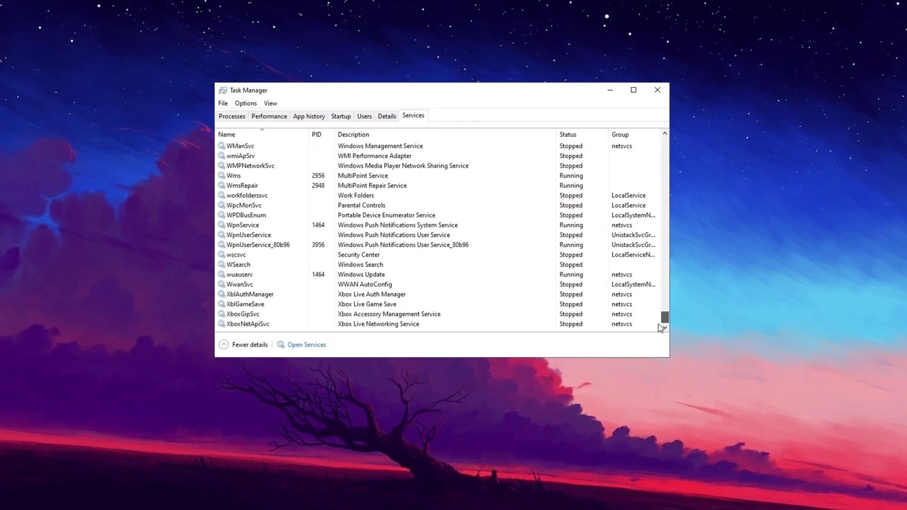
click(264, 306)
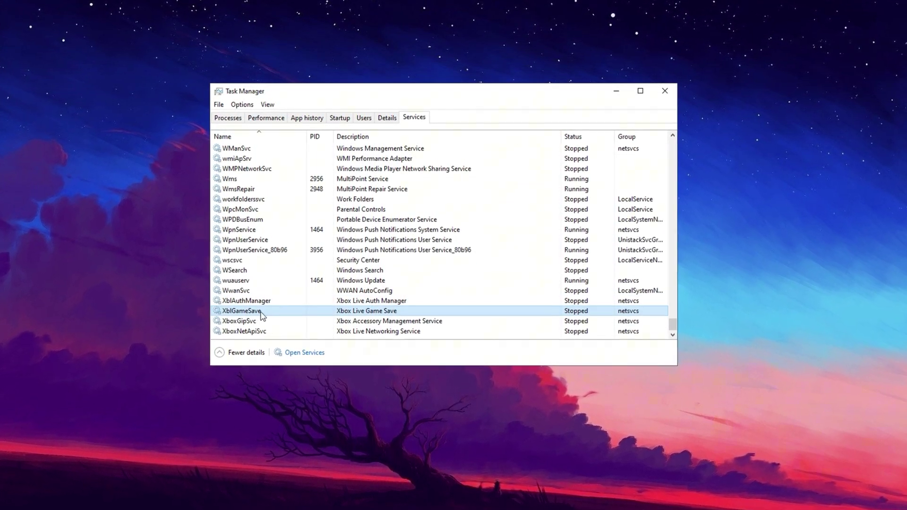
click(250, 321)
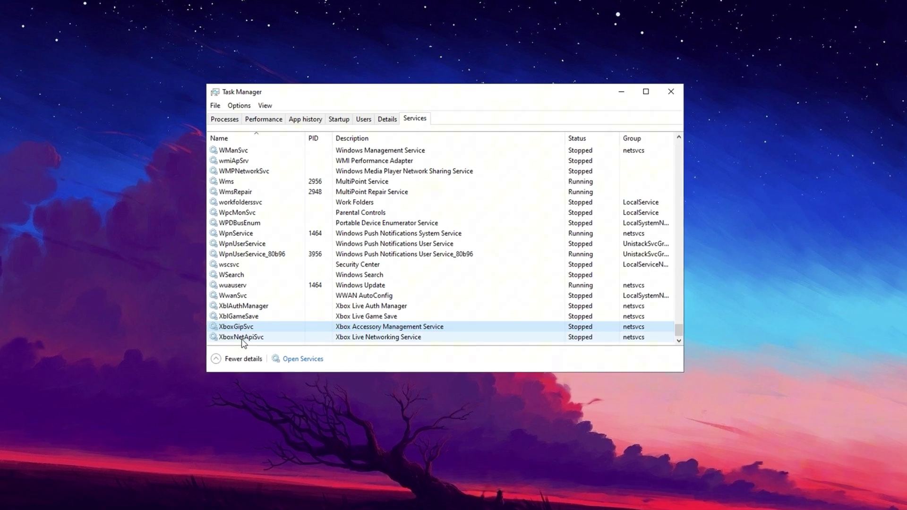
click(242, 338)
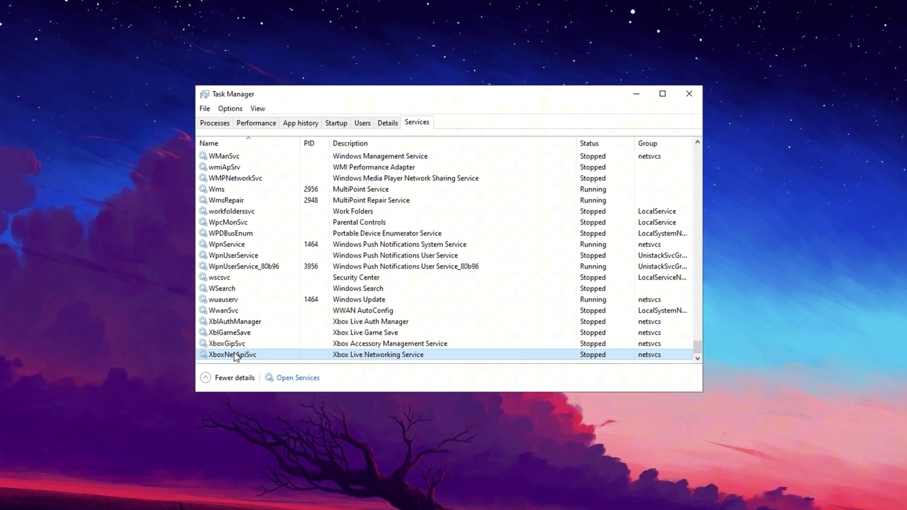
right_click(234, 355)
click(265, 345)
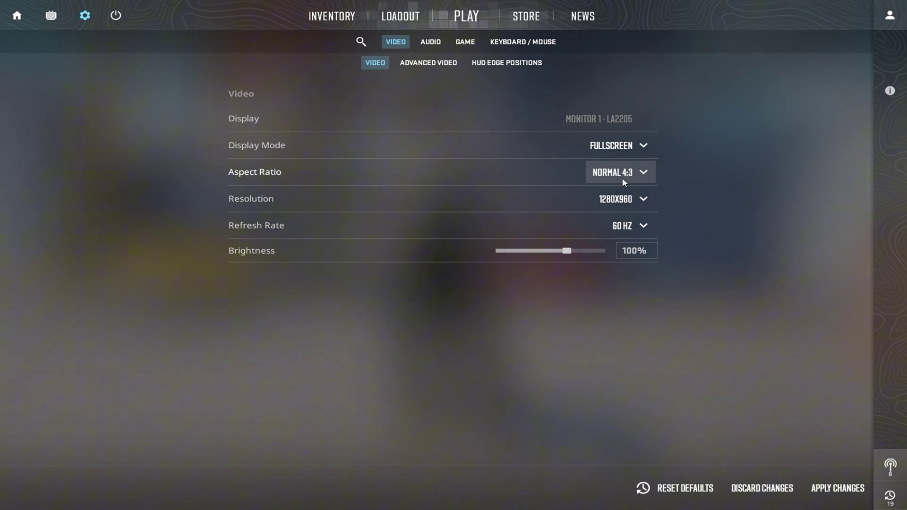
Keep the aspect ratio at Normal 4:3 and the resolution at 1280x960.
click(623, 180)
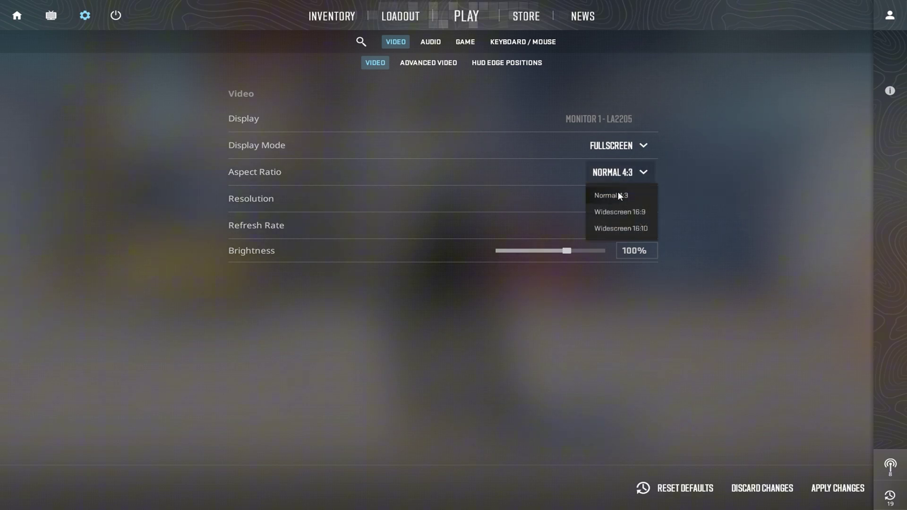
click(628, 173)
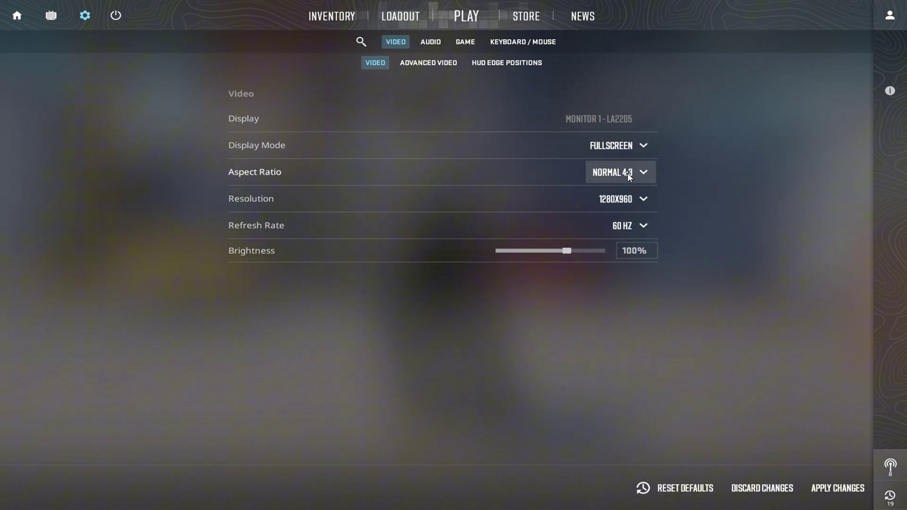
click(624, 204)
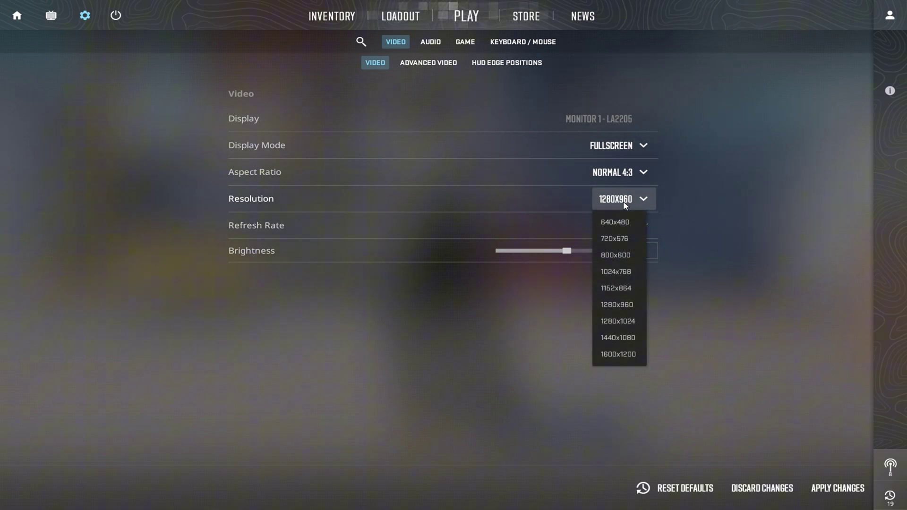
click(622, 201)
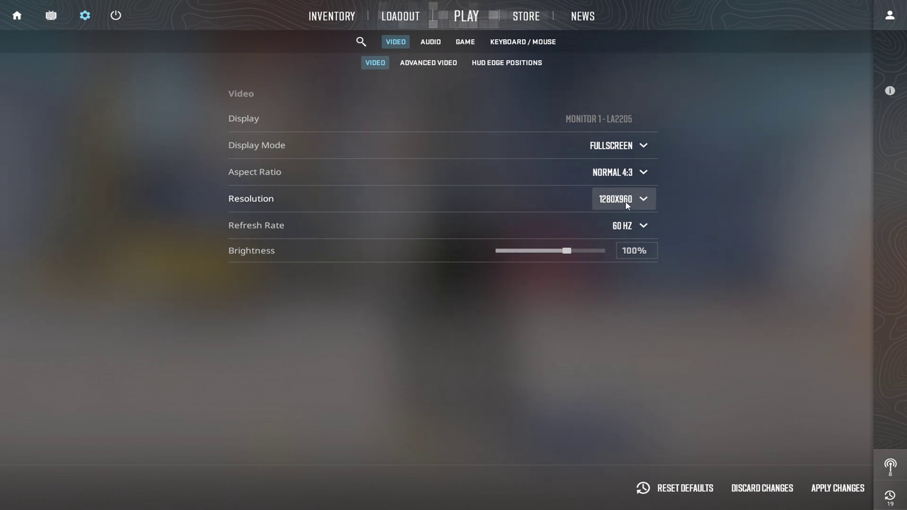
Go to Advanced Video and leave NVIDIA Reflex Low Latency on Enabled.
click(419, 63)
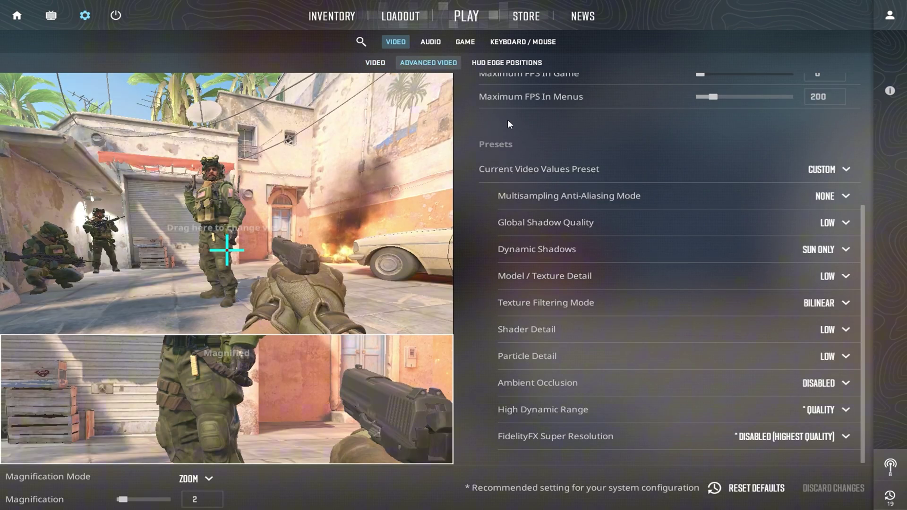
scroll(613, 171, up, 5)
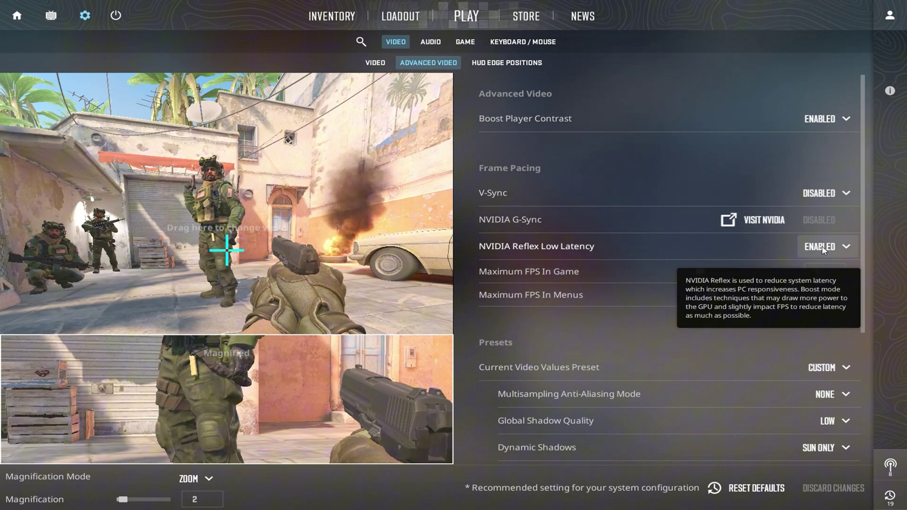
click(822, 250)
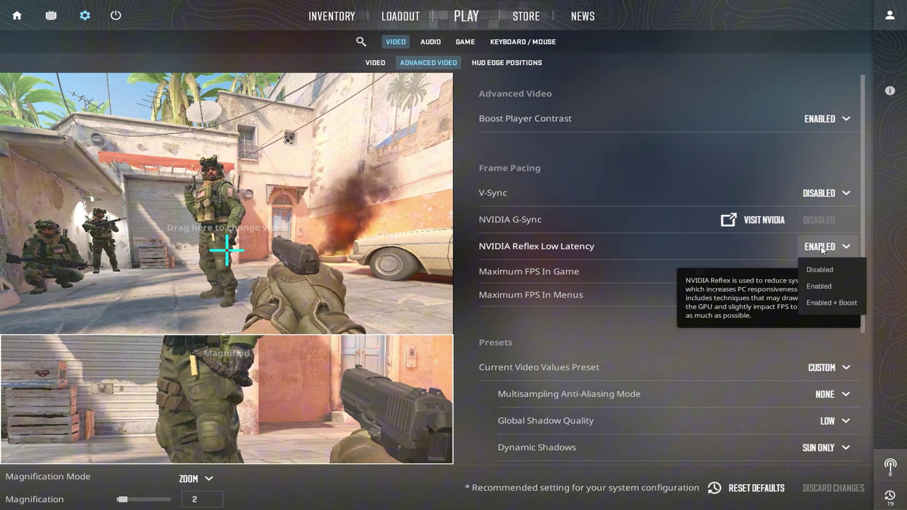
click(823, 250)
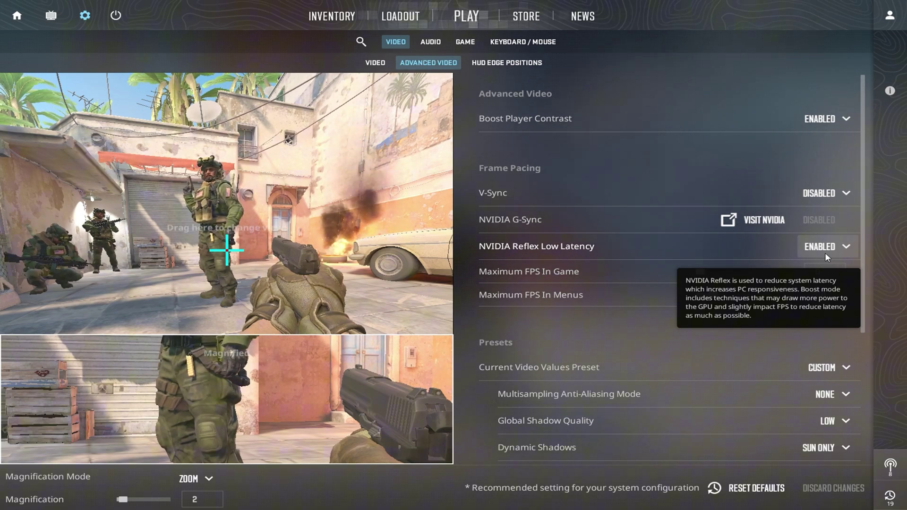
scroll(826, 257, down, 4)
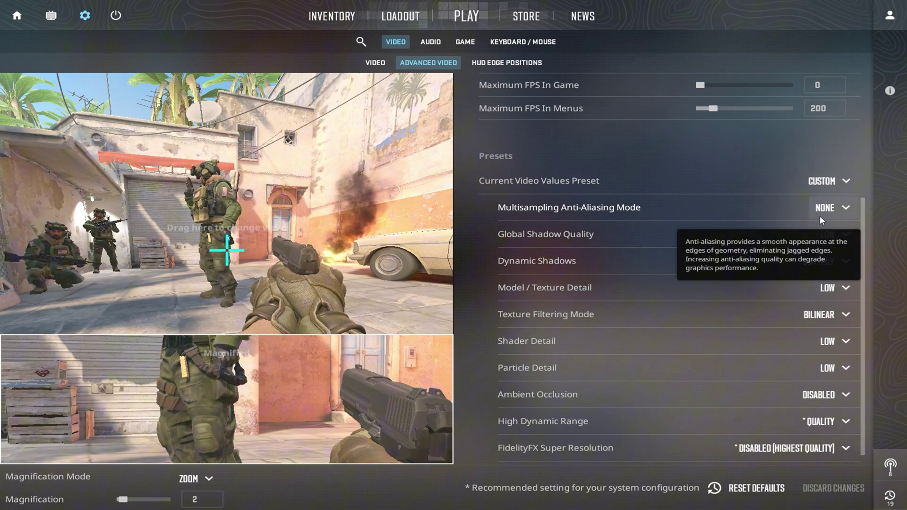
Keep multisampling anti-aliasing at None and global shadow quality at Low.
click(829, 211)
click(829, 210)
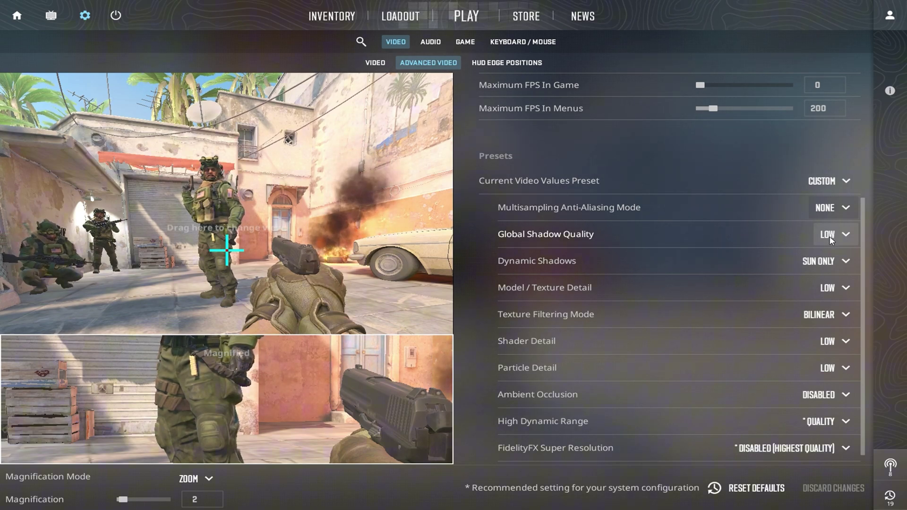
click(831, 235)
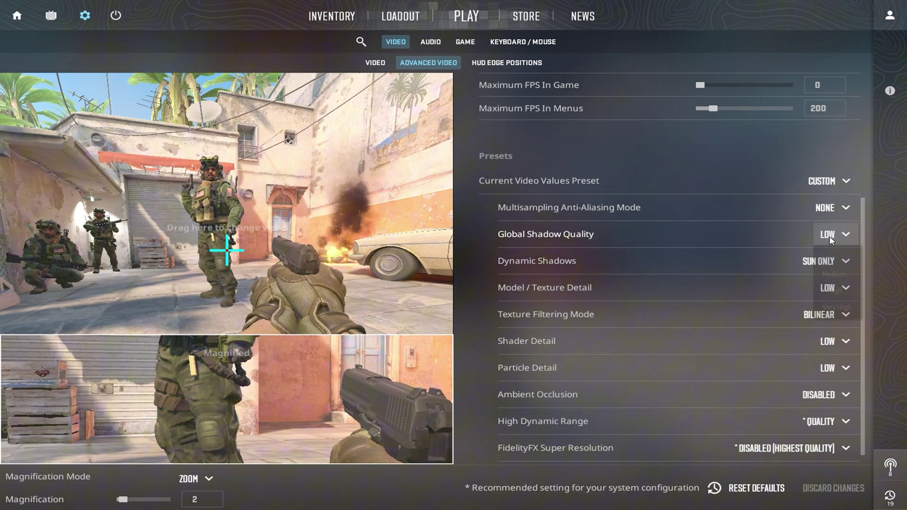
click(832, 234)
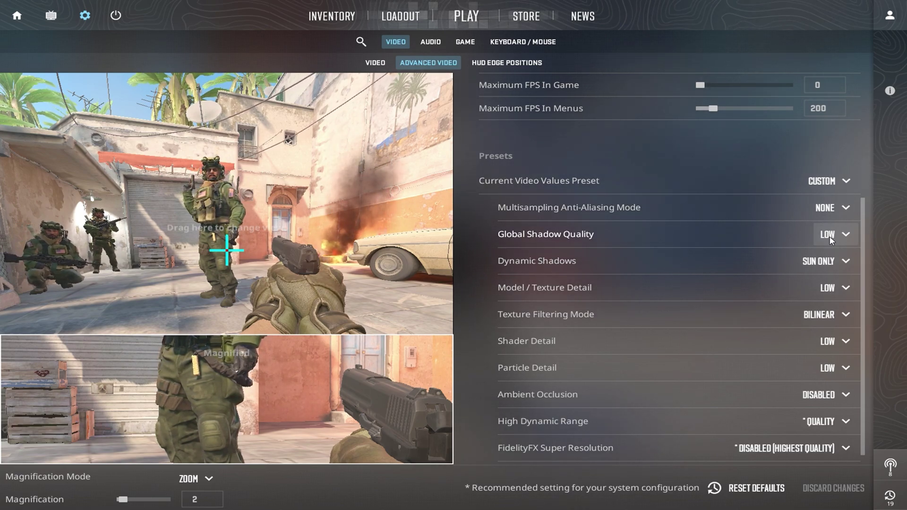
mouse_move(827, 266)
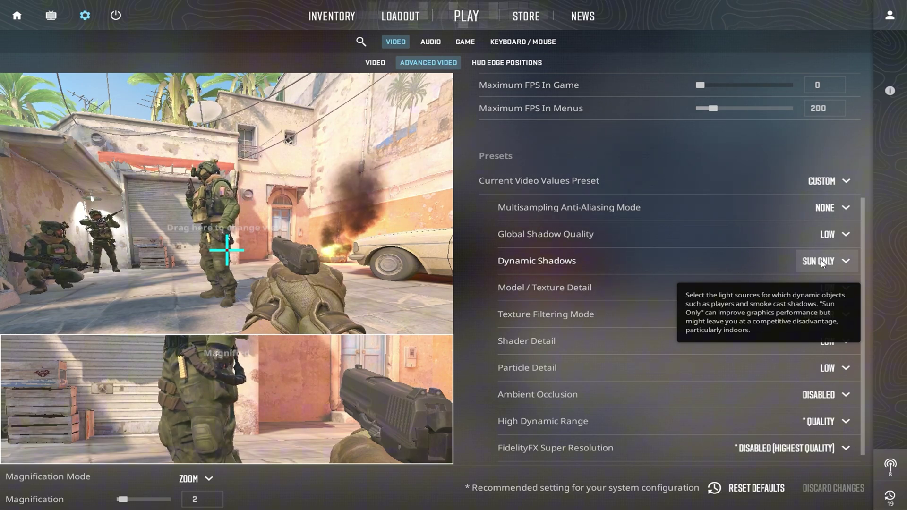
Leave model/texture detail Low, texture filtering Bilinear and ambient occlusion Disabled.
click(828, 288)
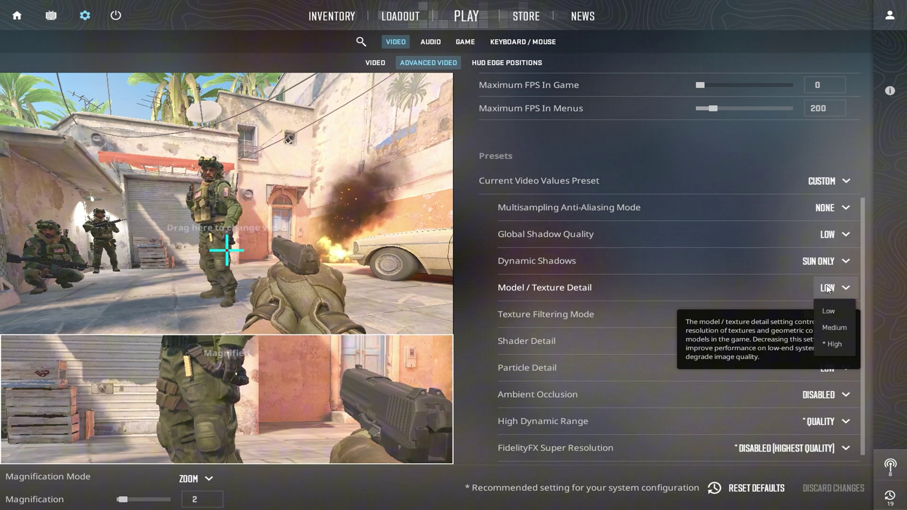
click(827, 289)
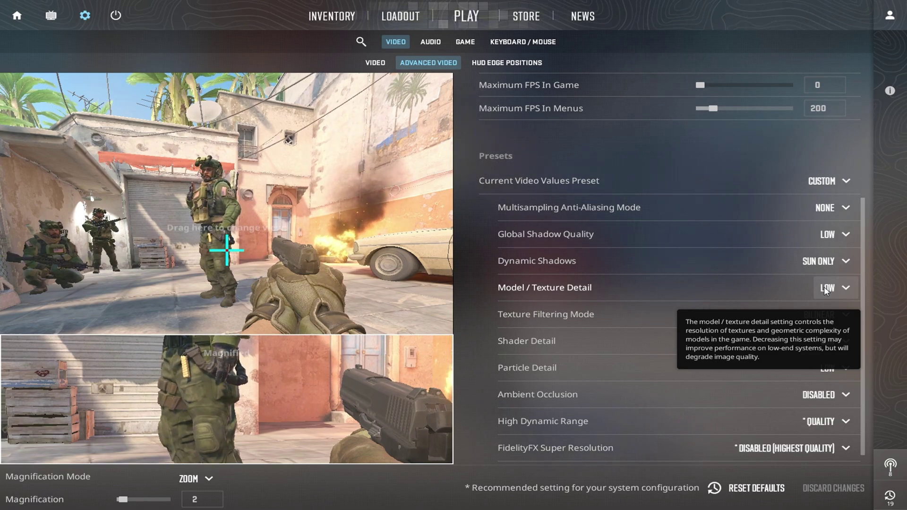
scroll(824, 286, down, 1)
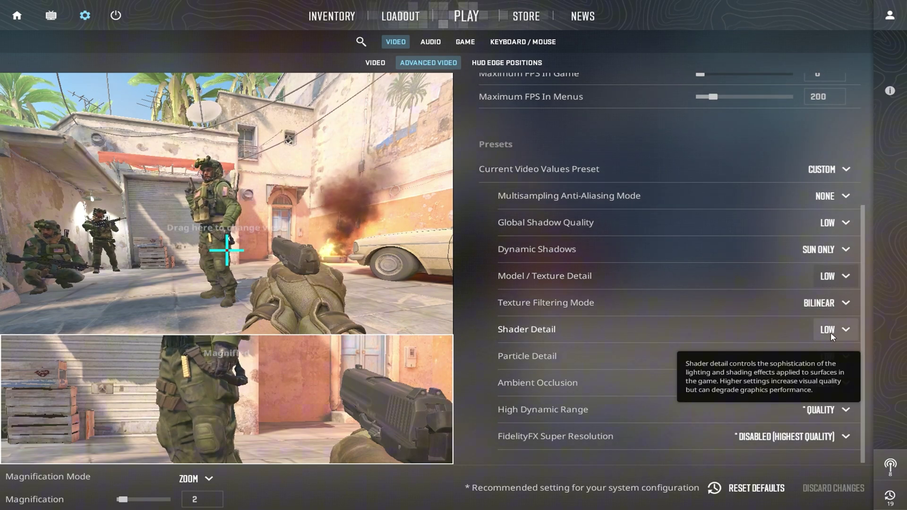
click(832, 307)
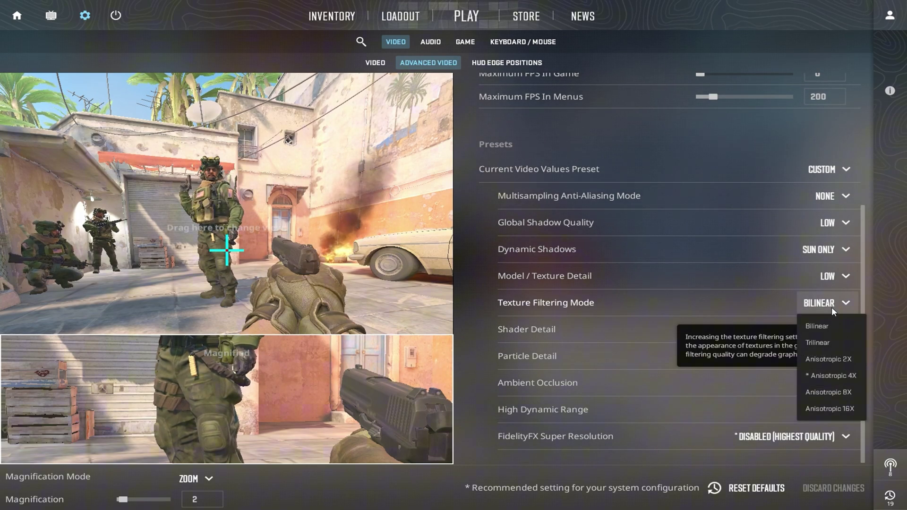
click(831, 307)
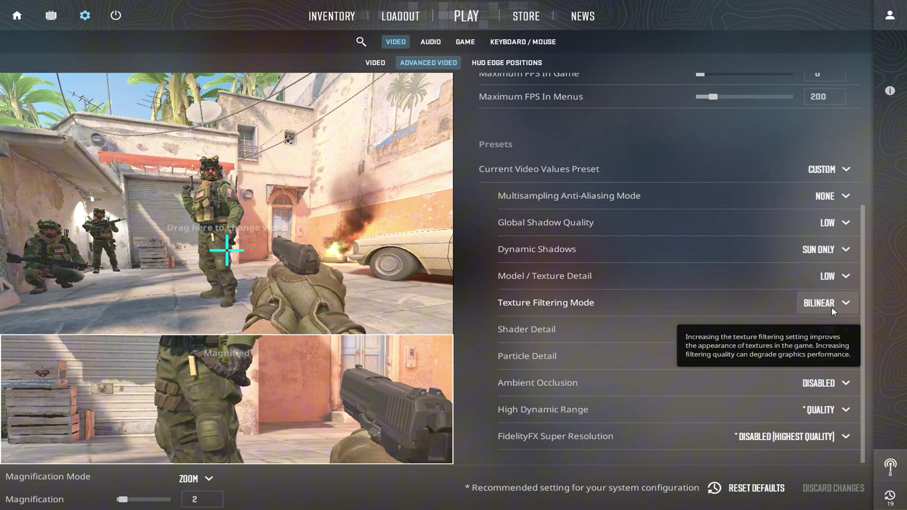
click(832, 307)
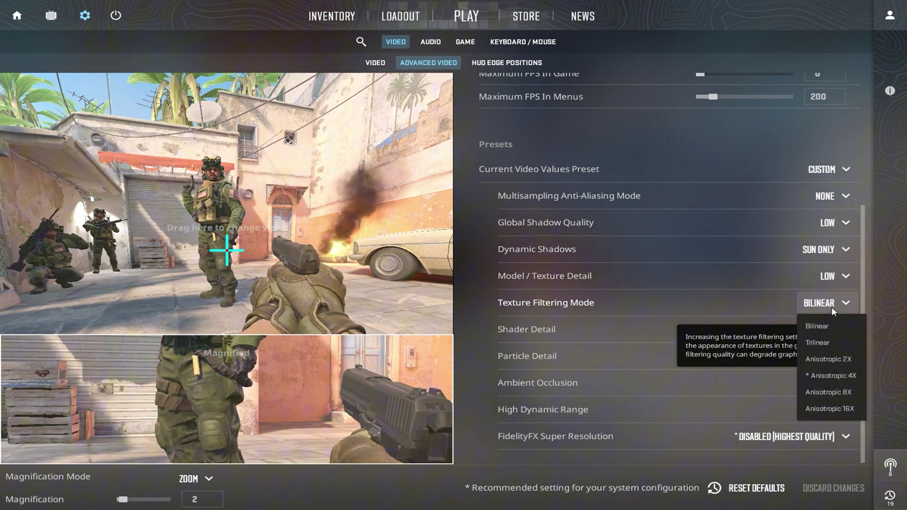
click(831, 307)
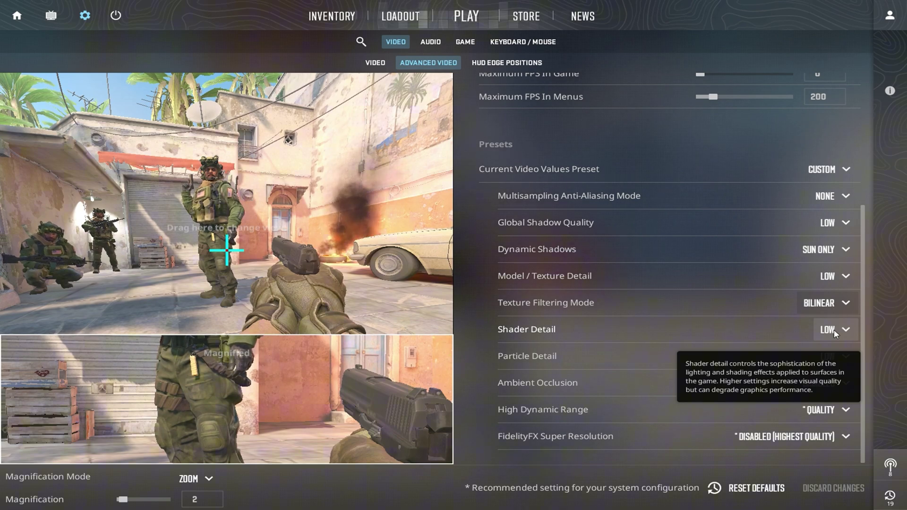
mouse_move(825, 362)
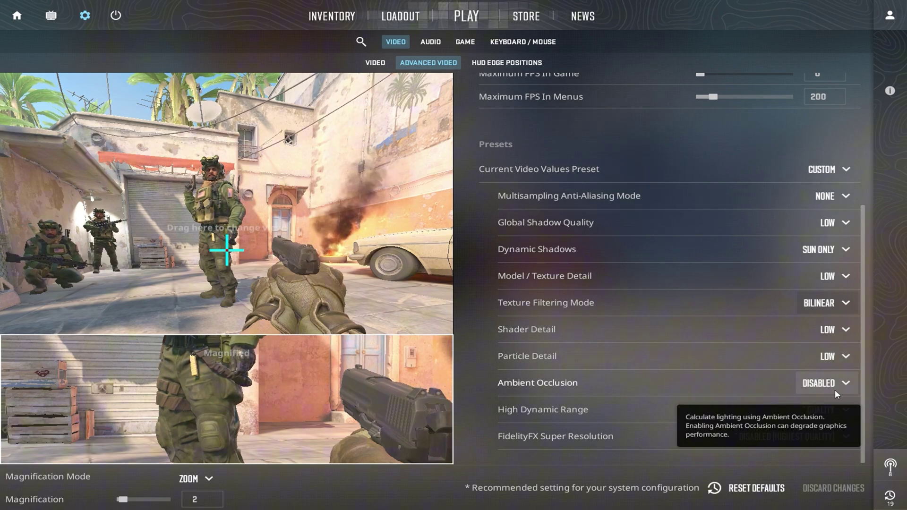
click(835, 389)
click(835, 390)
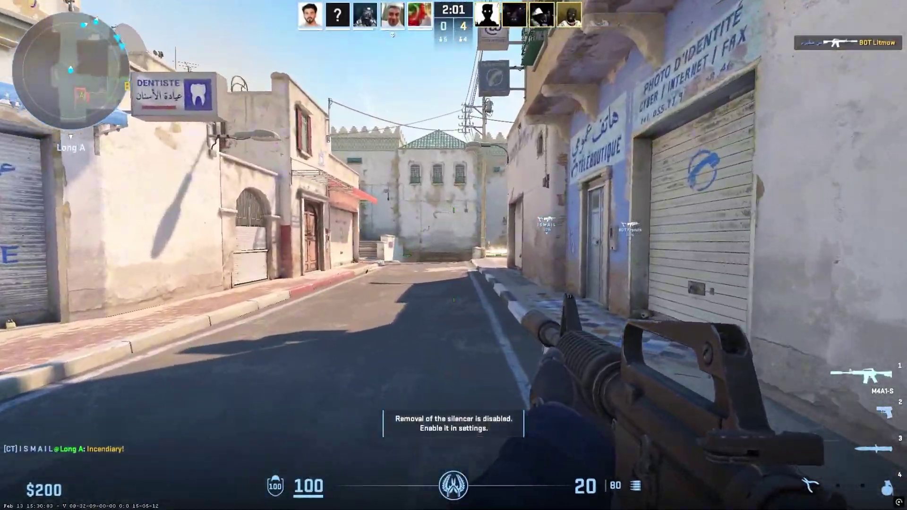
Walk the player forward from Long A and push through the Long Doors.
key(w)
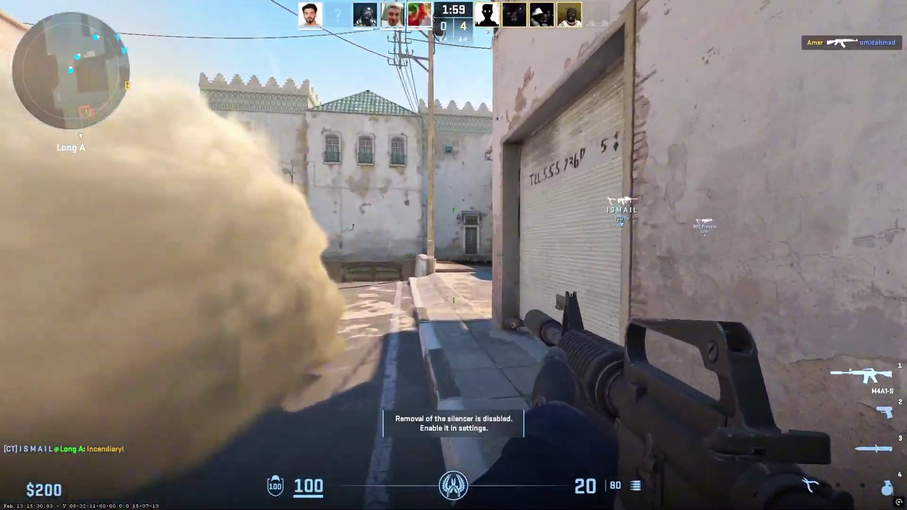
key(w)
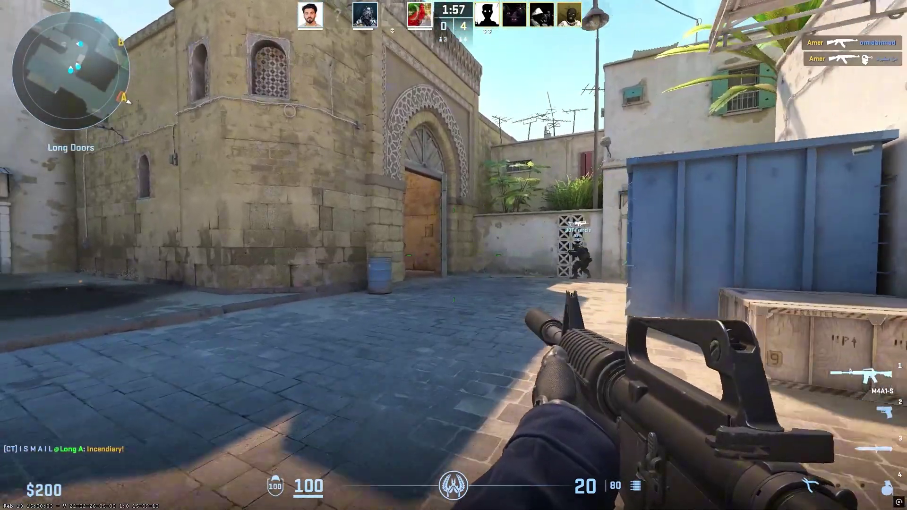
key(w)
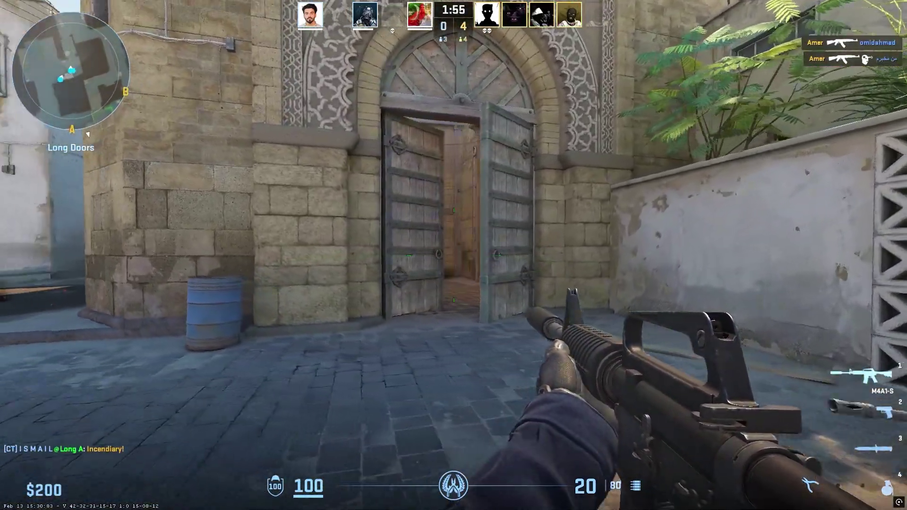
key(s)
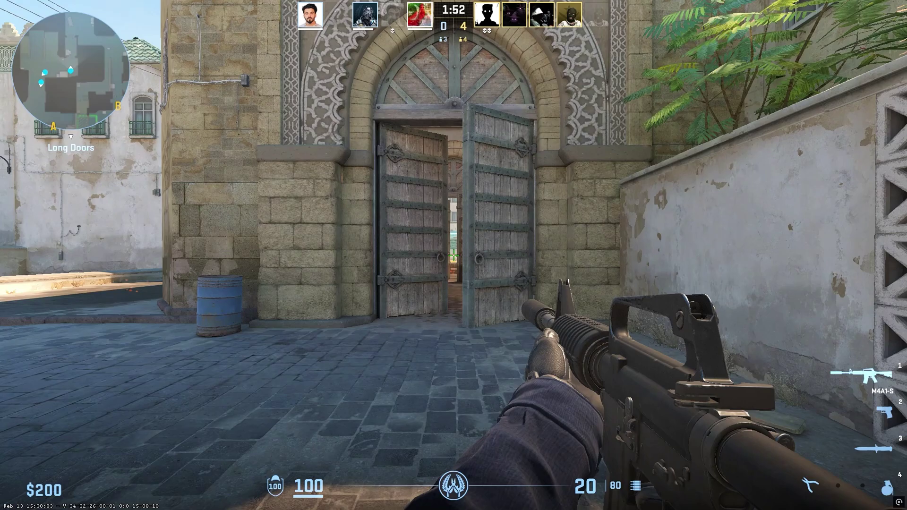
right_click(454, 255)
key(w)
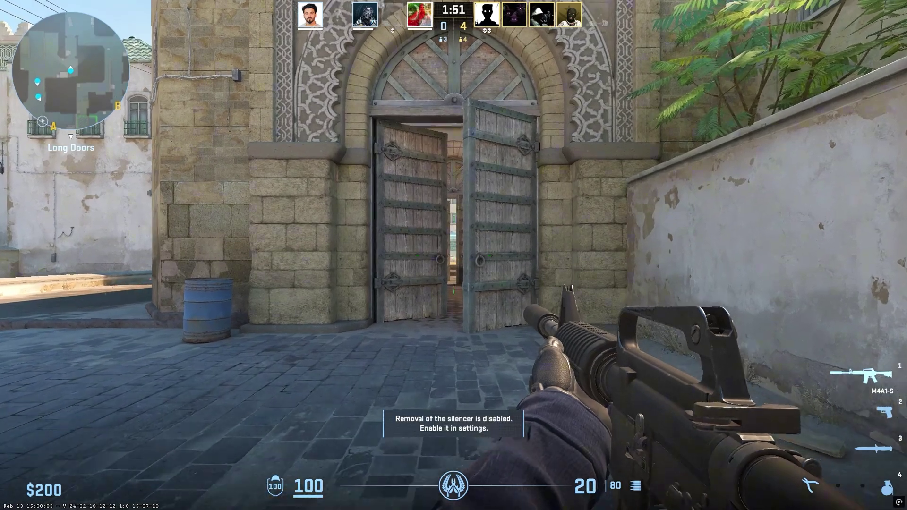
key(w)
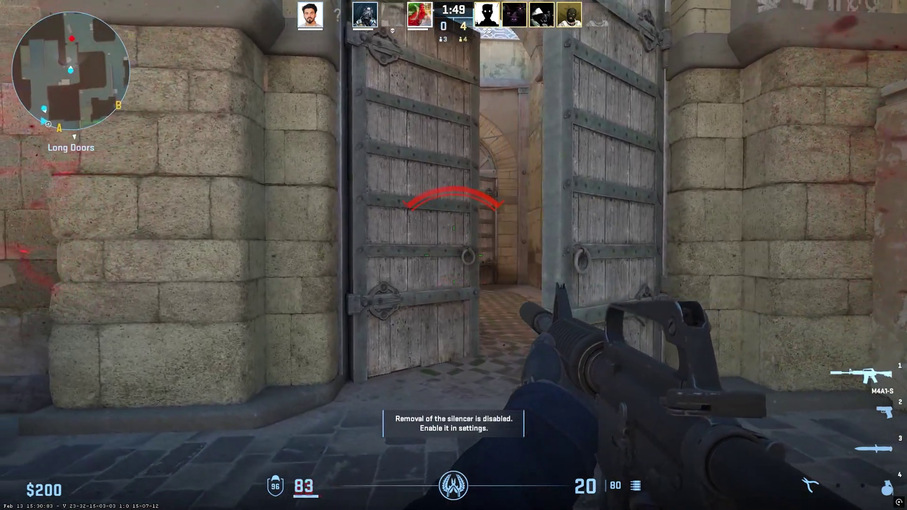
key(d)
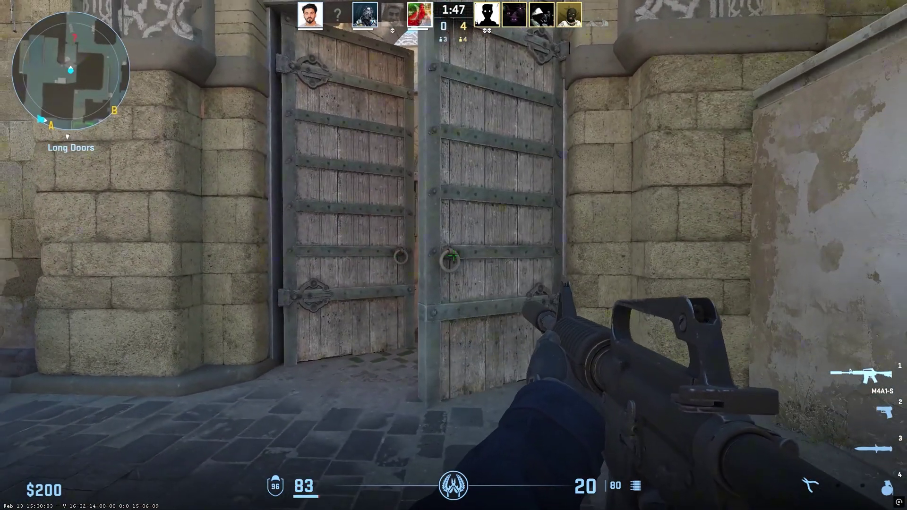